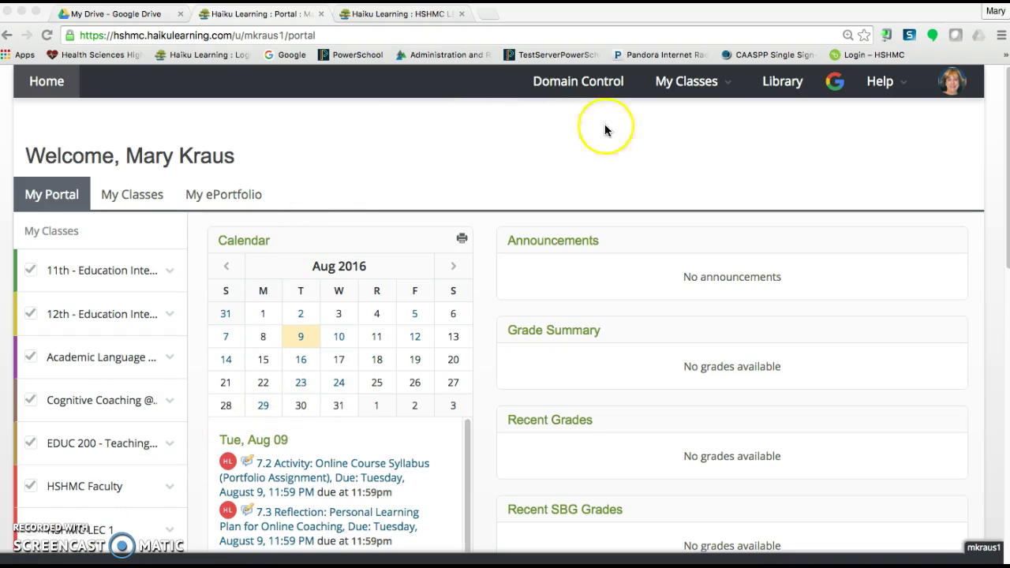
Open the inactive class "Leading Edge for the Online and Blended Teacher Portfolio" from the class list.
left_click(721, 84)
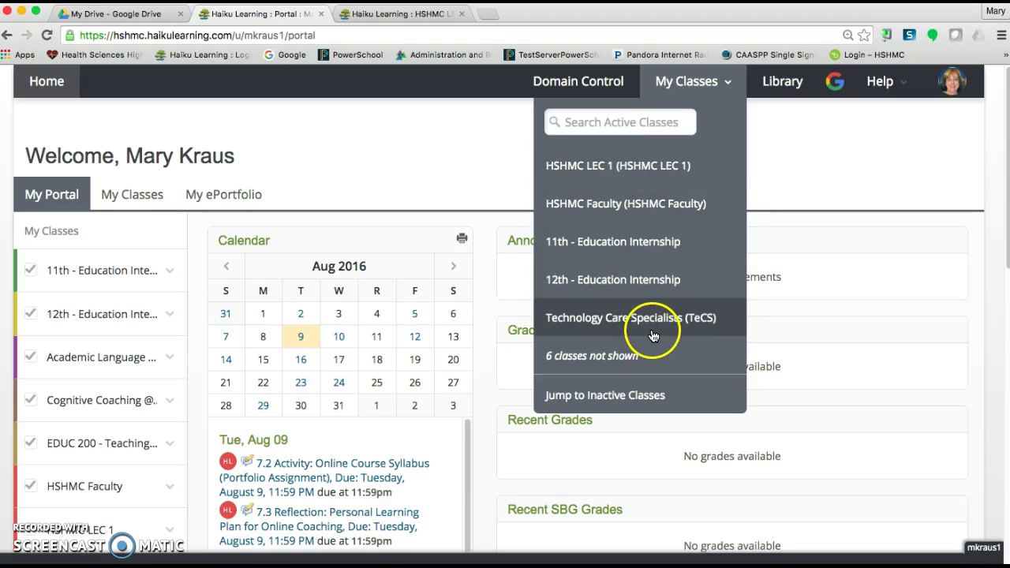
left_click(623, 397)
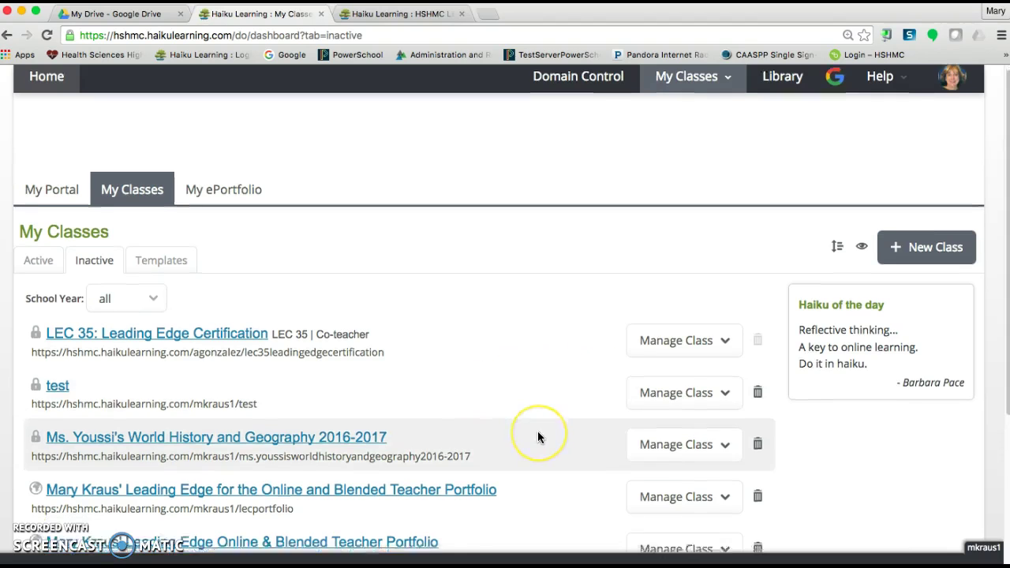
scroll(537, 431, "down", 3)
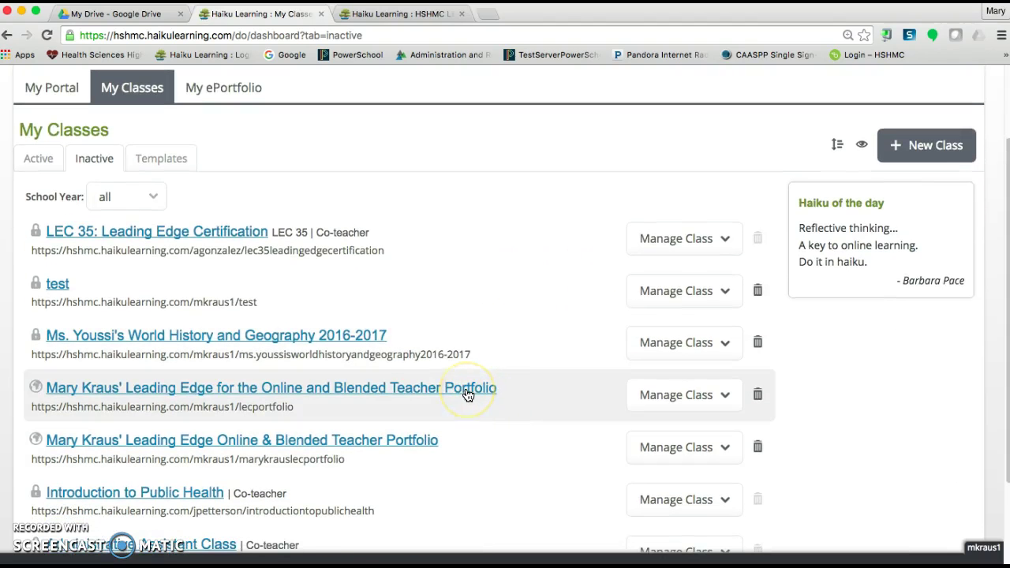
left_click(405, 390)
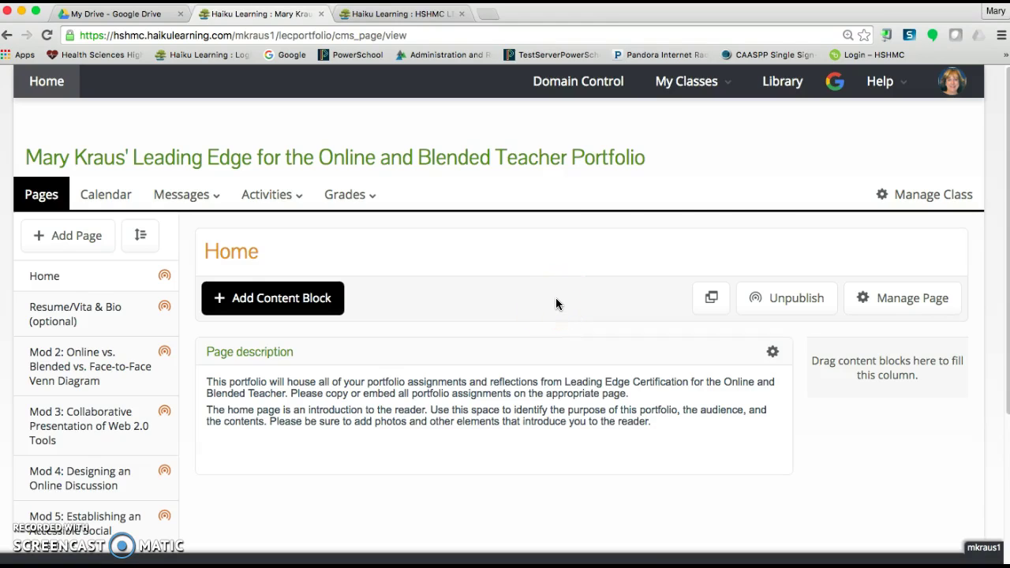
Set the portfolio class to be visible to "Anyone on the web" and save the class settings.
left_click(924, 201)
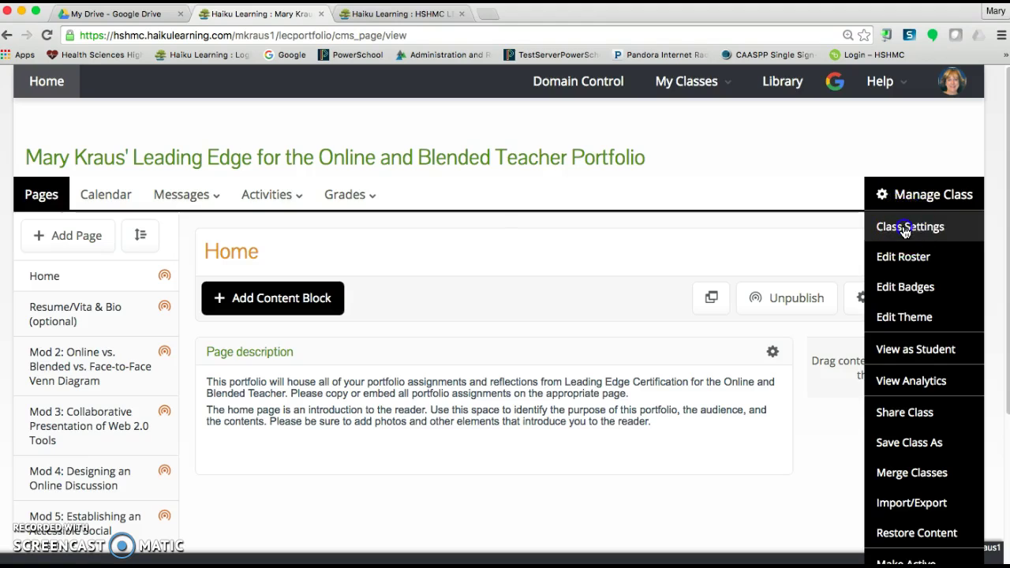
left_click(905, 230)
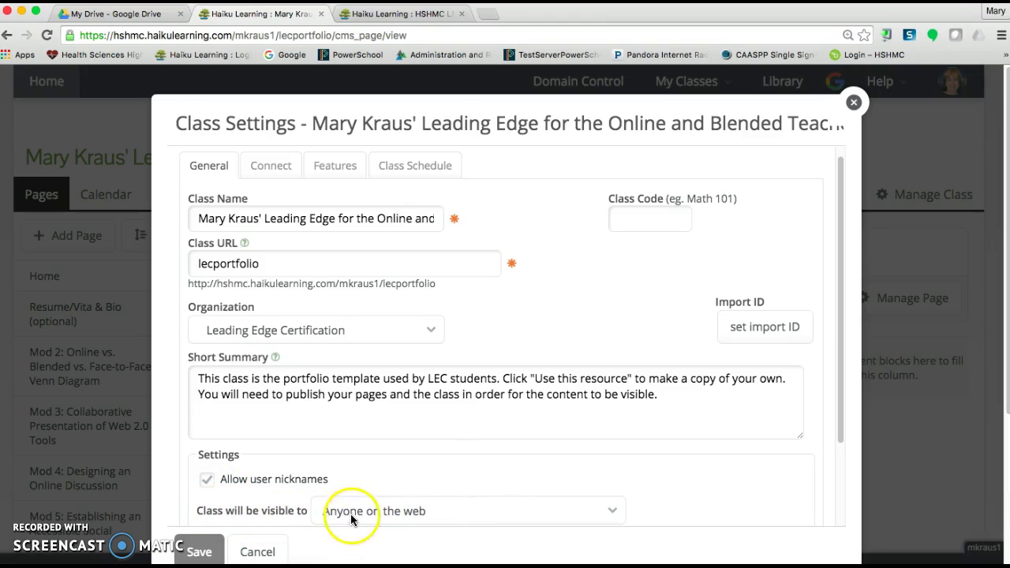
left_click(613, 510)
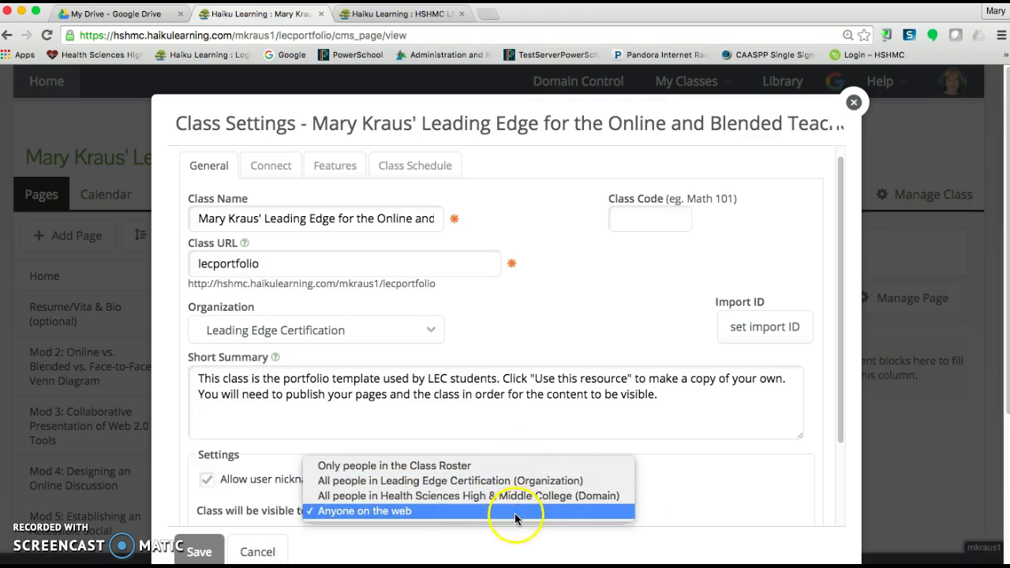
left_click(395, 513)
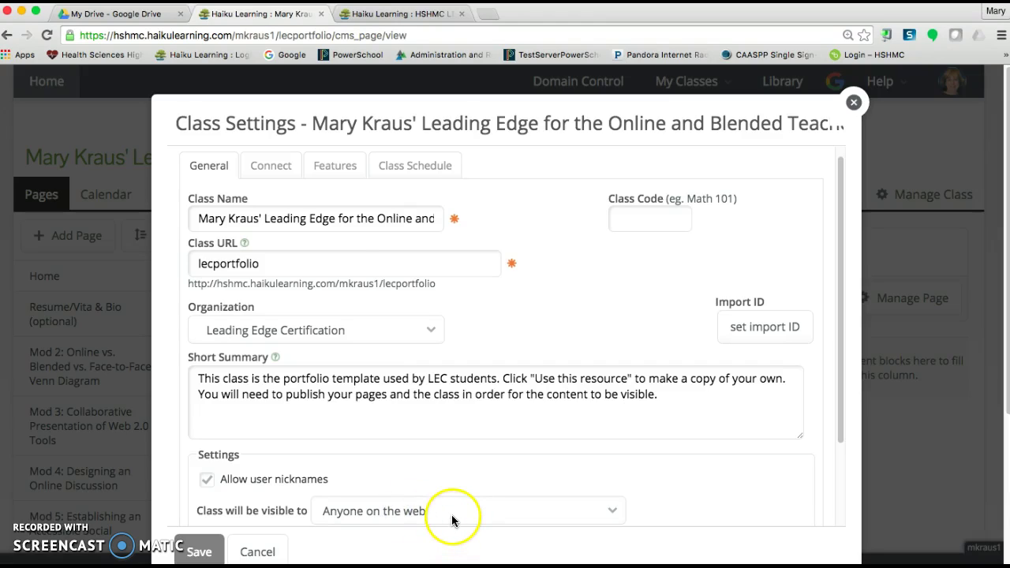
left_click(197, 554)
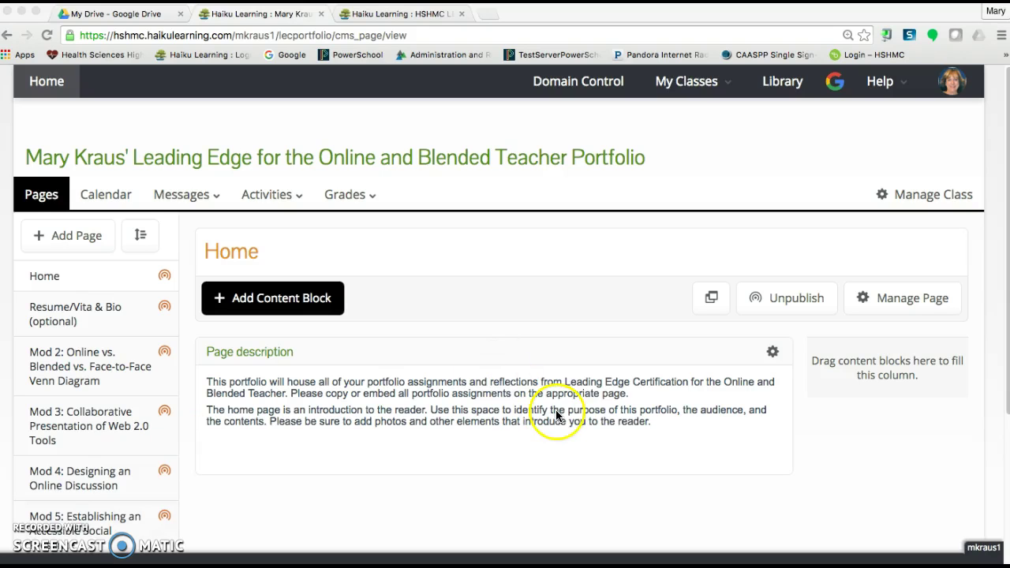
Switch to the HSHMC LEC 1 class and open its page "2. Online Learning: History and Concepts".
scroll(615, 416, "down", 1)
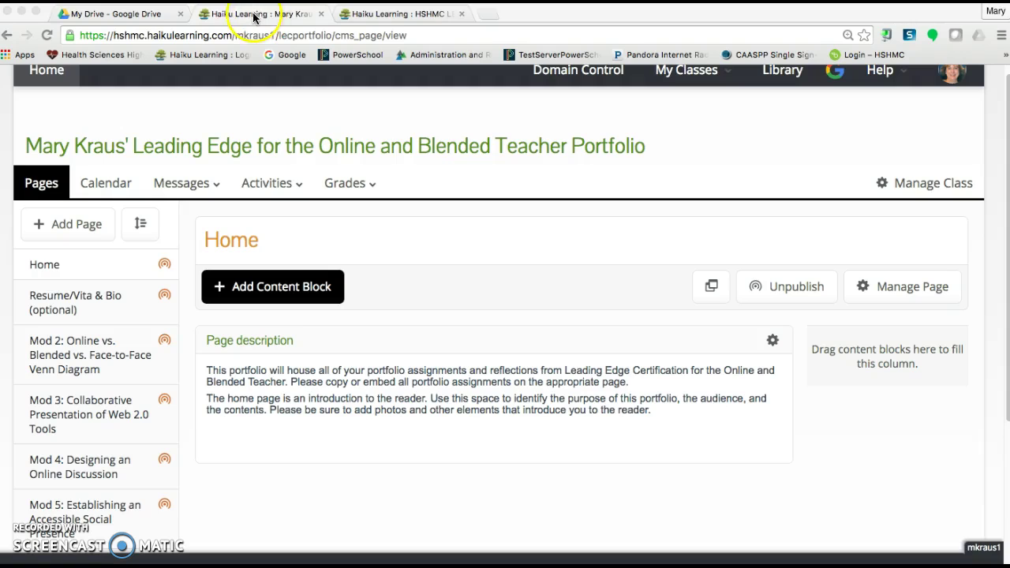
left_click(404, 17)
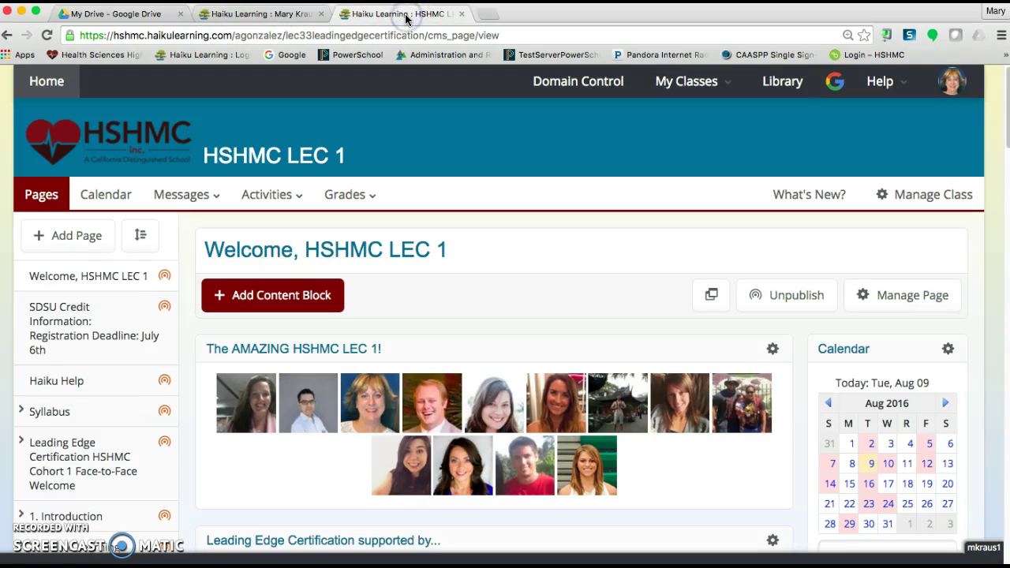
scroll(577, 286, "down", 4)
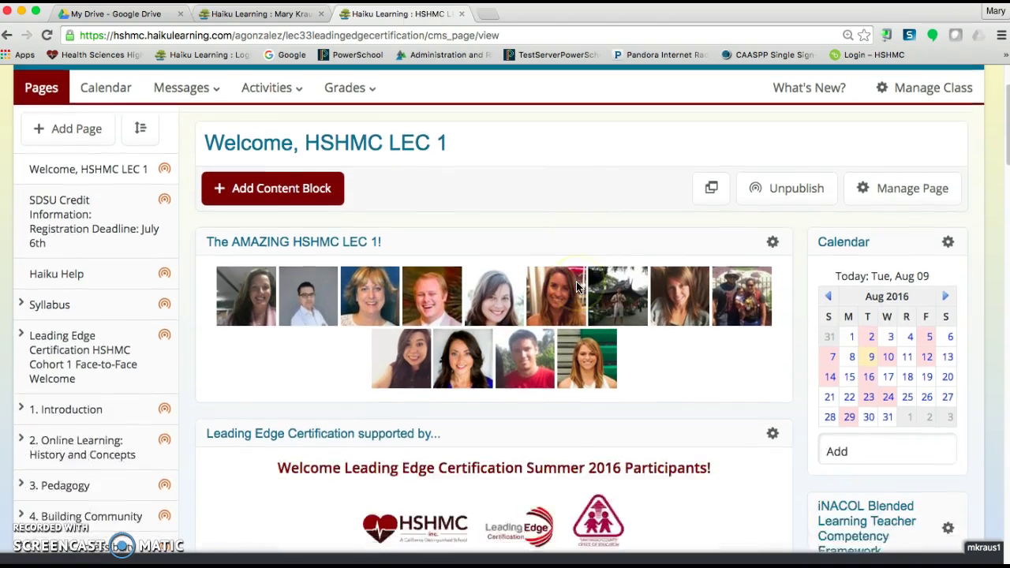
scroll(576, 288, "down", 2)
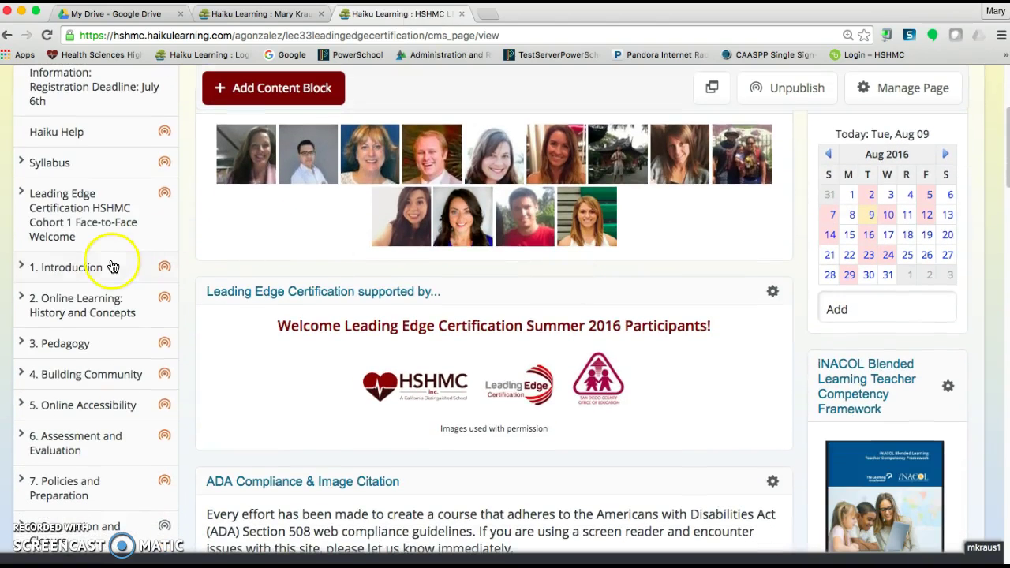
left_click(85, 305)
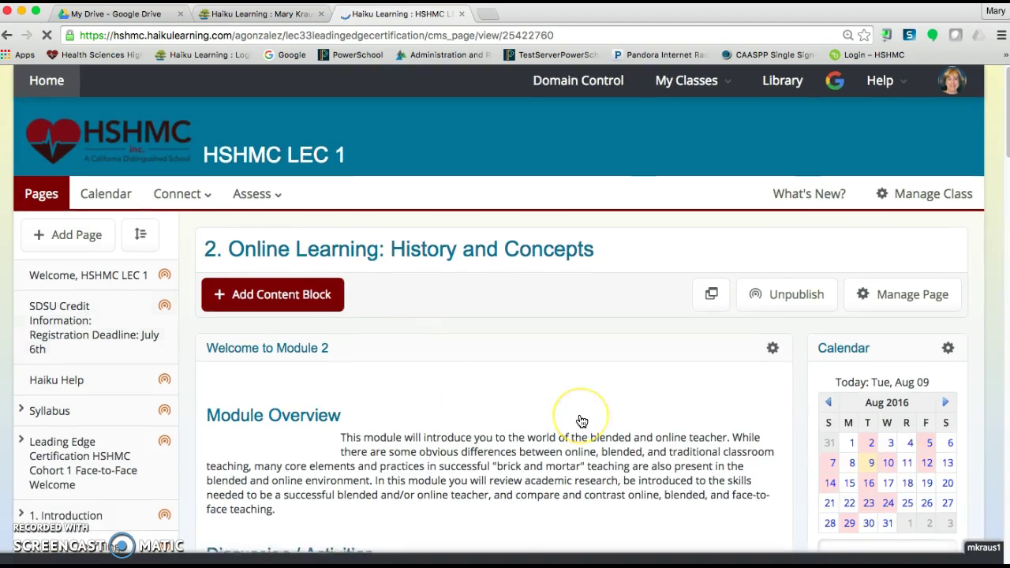
Open the projects of the 2.2 Activity Venn Diagram portfolio assignment on the Module 2 page.
scroll(580, 419, "down", 5)
scroll(581, 421, "down", 10)
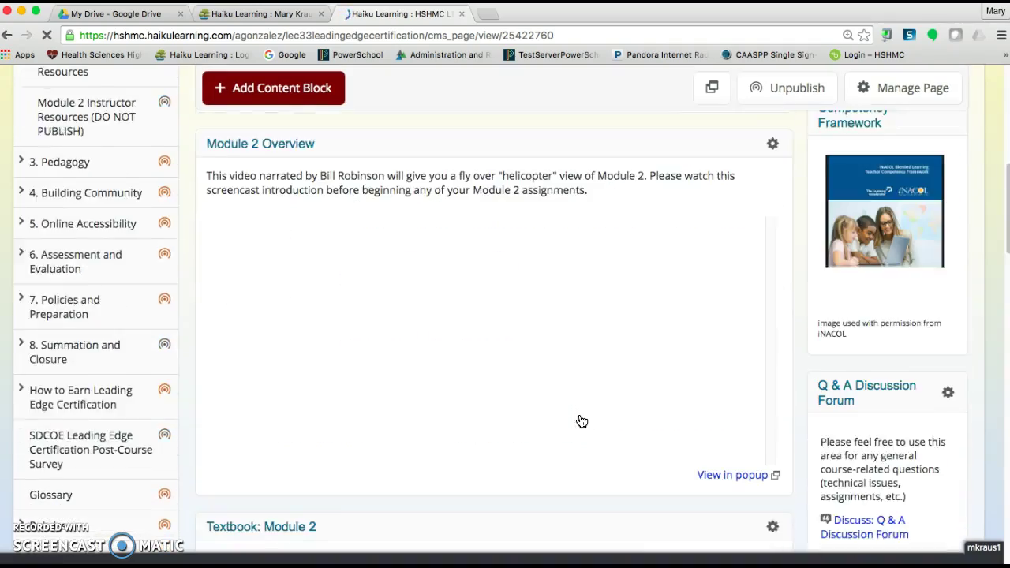
scroll(581, 421, "down", 20)
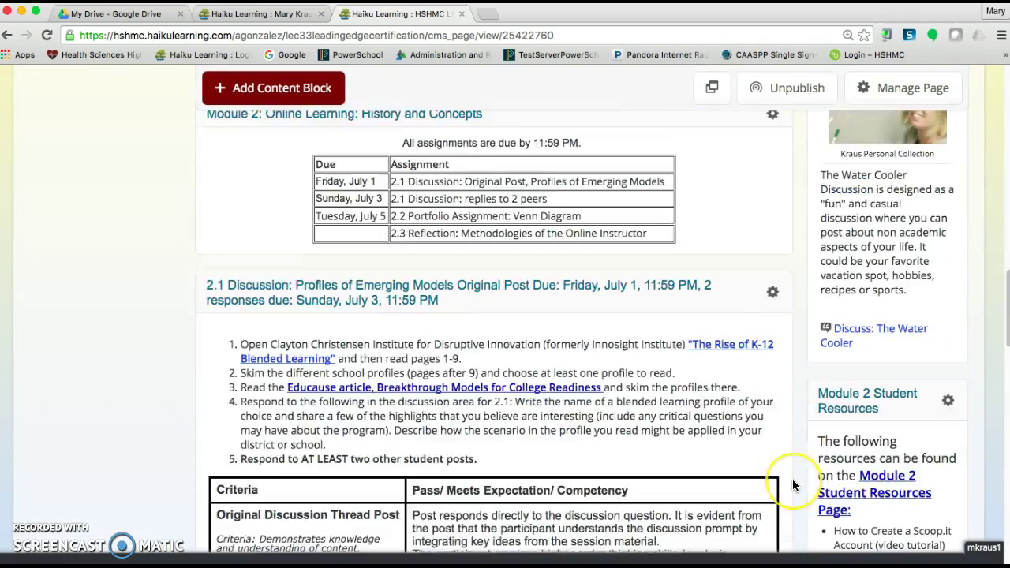
scroll(794, 481, "down", 12)
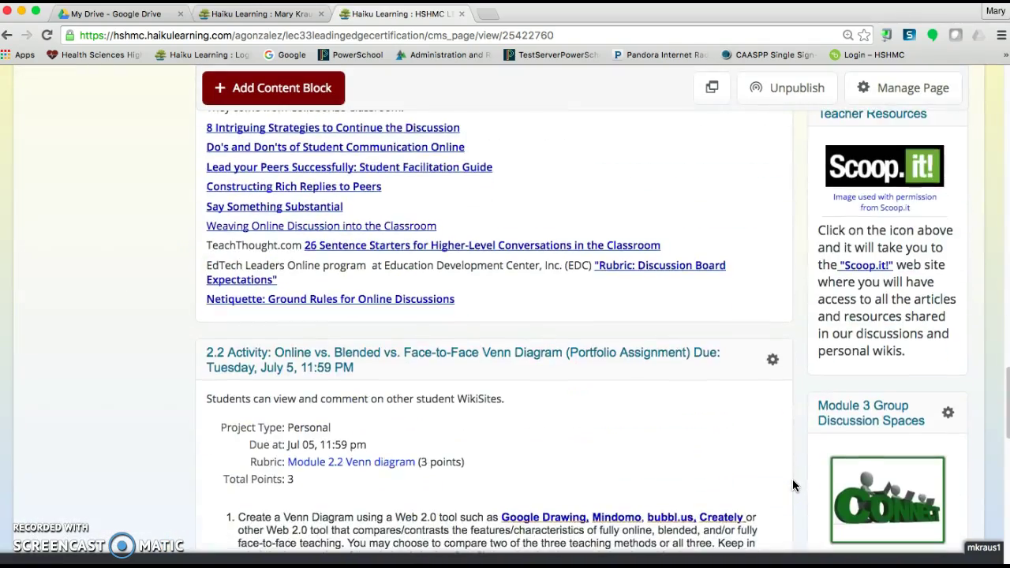
scroll(268, 480, "down", 11)
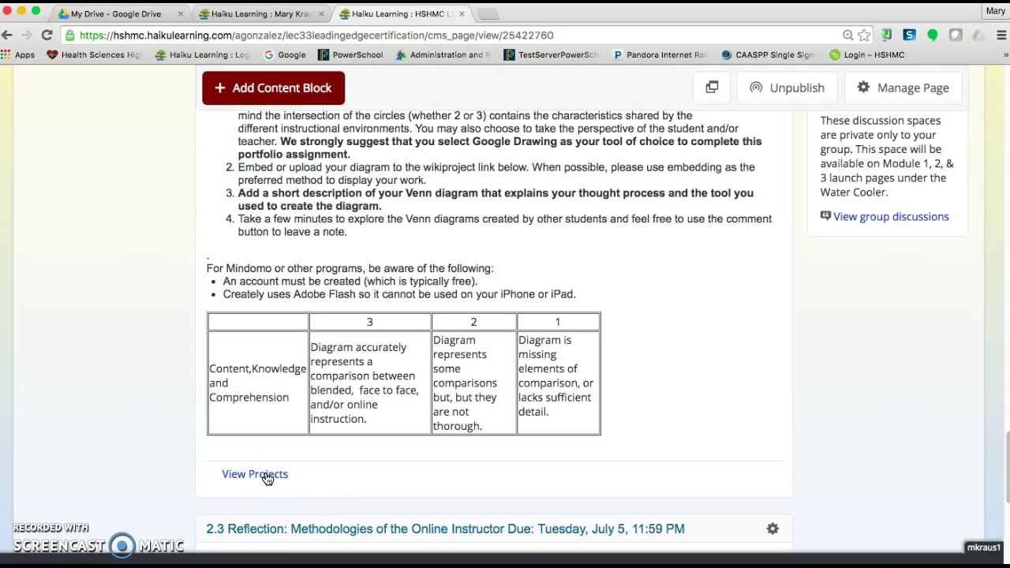
left_click(268, 476)
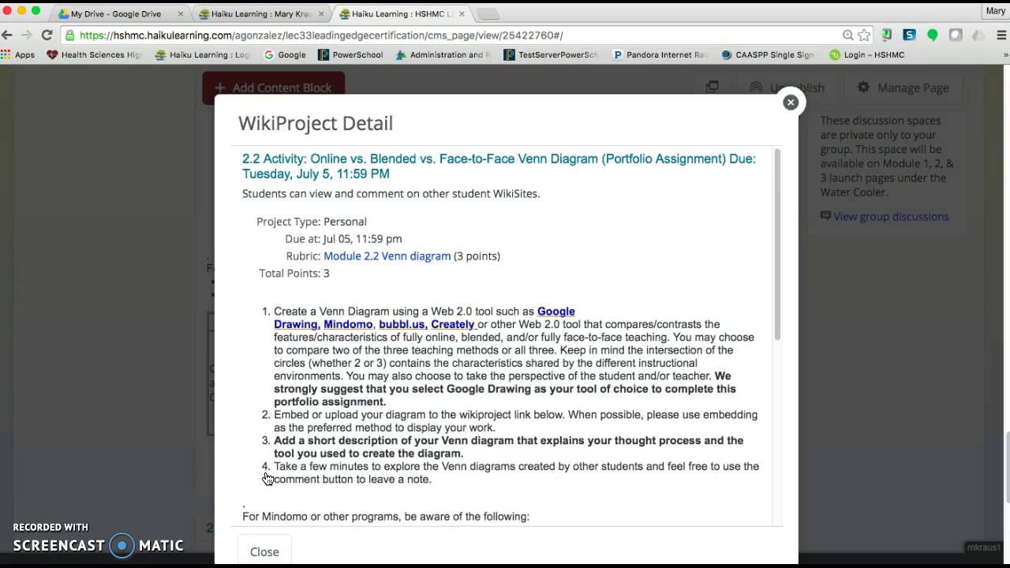
Open the second listed student's WikiSite and look over its instruction text and Venn Diagram blocks.
scroll(646, 314, "down", 16)
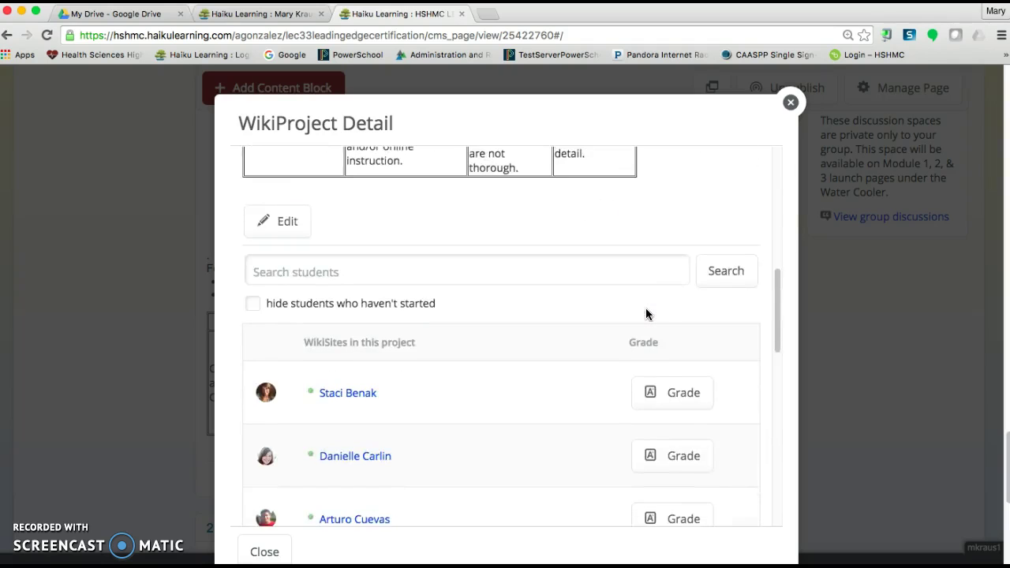
mouse_move(551, 276)
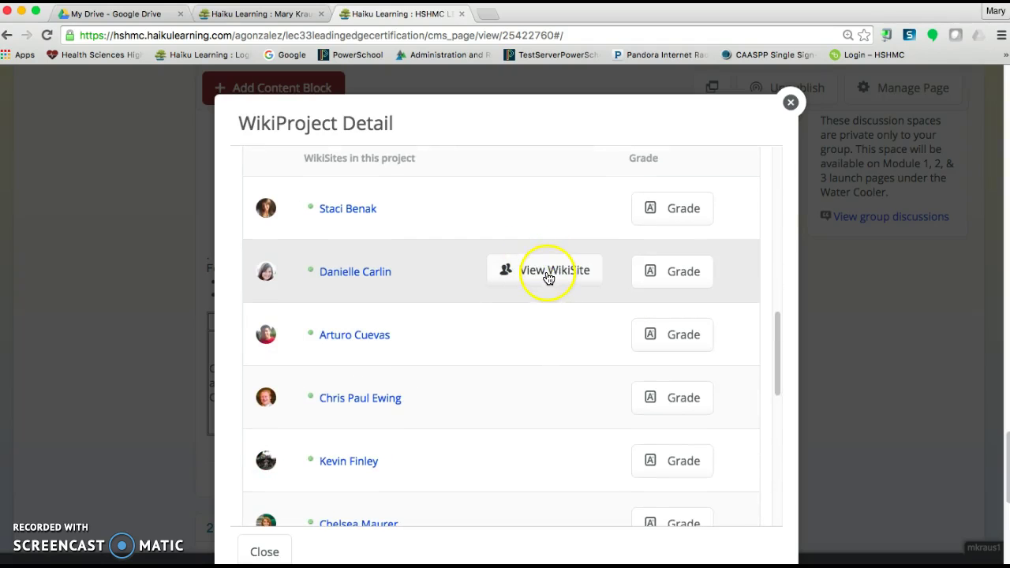
left_click(544, 273)
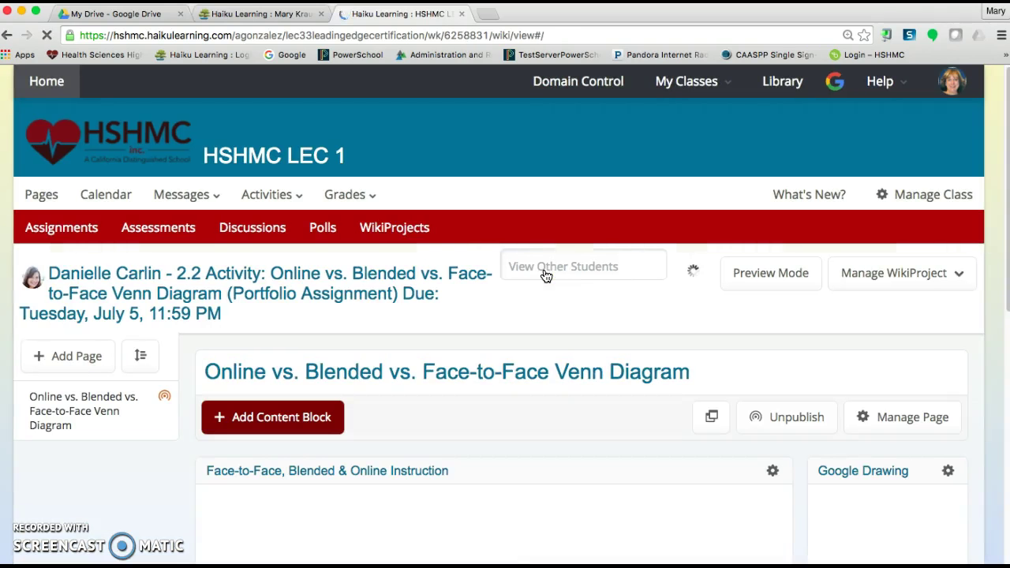
scroll(605, 422, "down", 5)
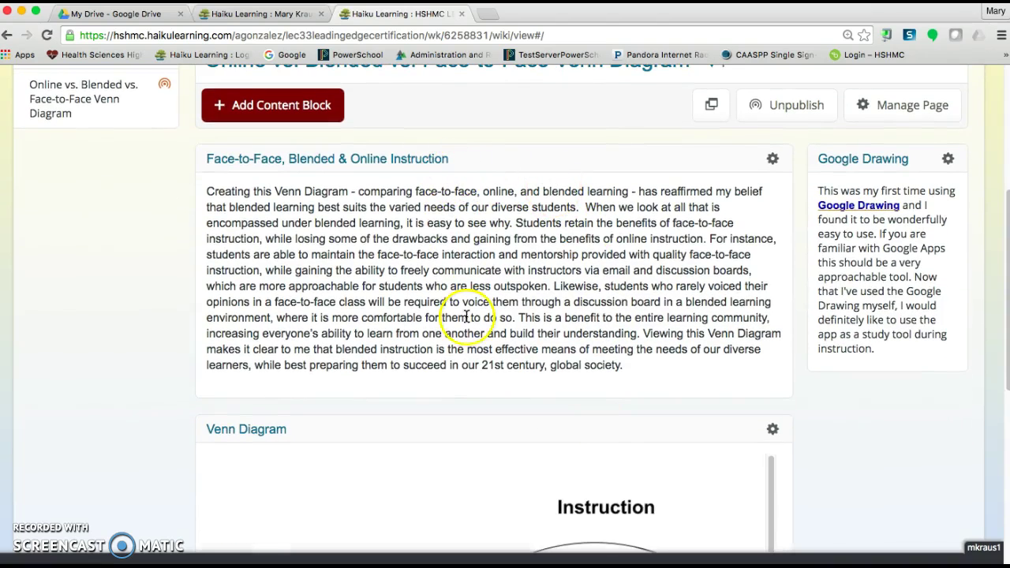
scroll(469, 367, "down", 3)
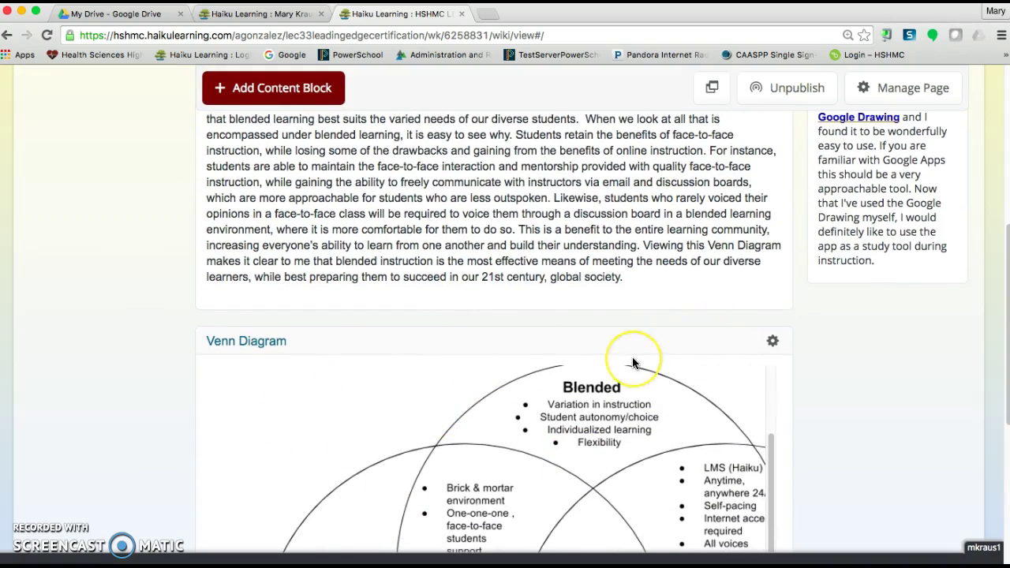
Start copying the "Face-to-Face, Blended & Online Instruction" content block.
scroll(639, 360, "up", 4)
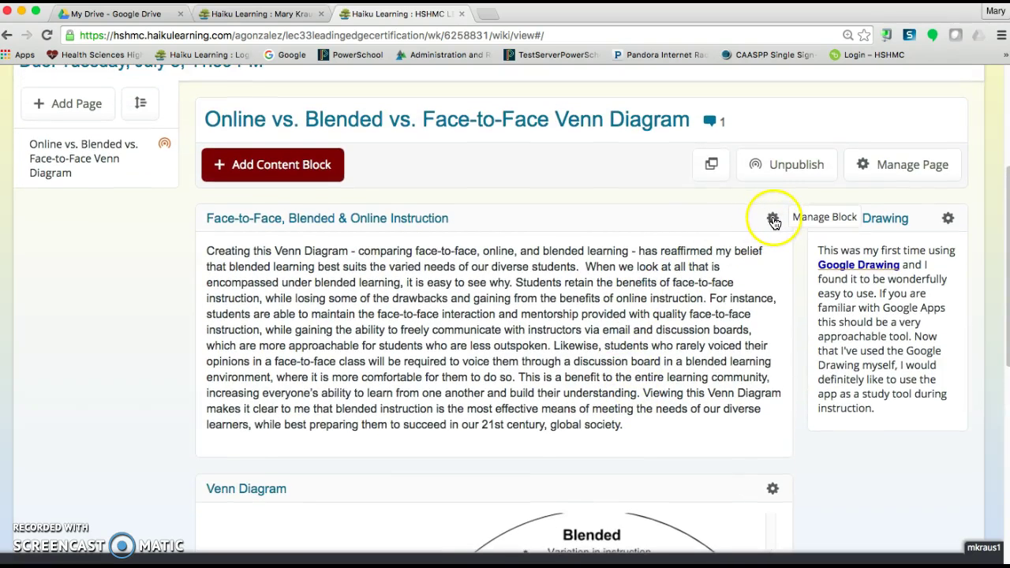
left_click(773, 220)
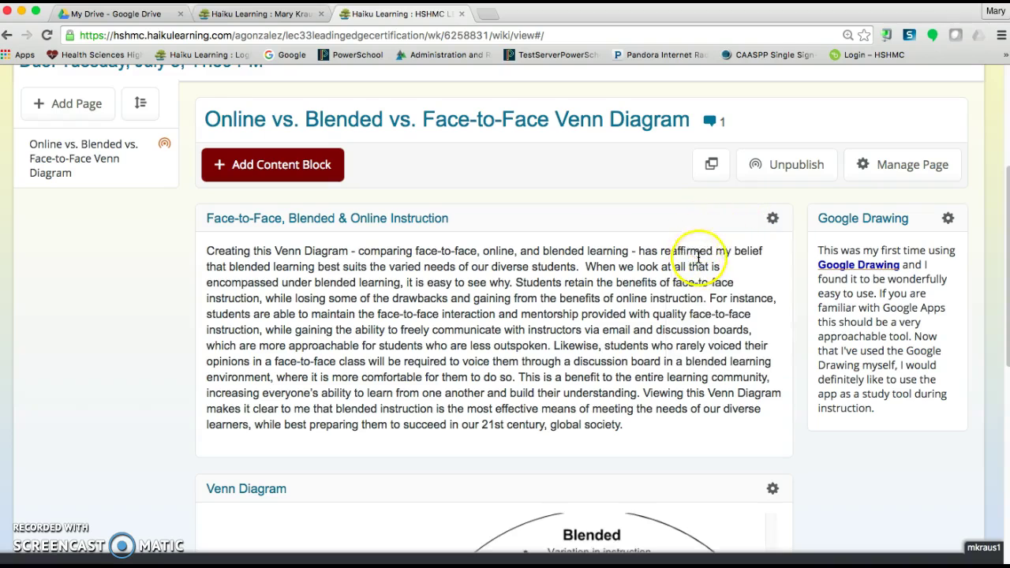
left_click(773, 221)
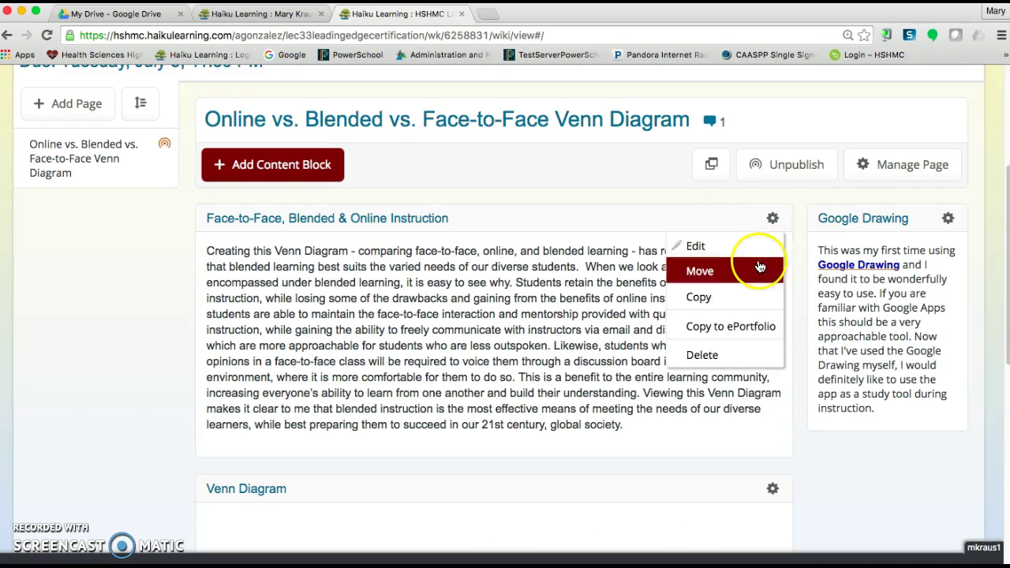
left_click(704, 303)
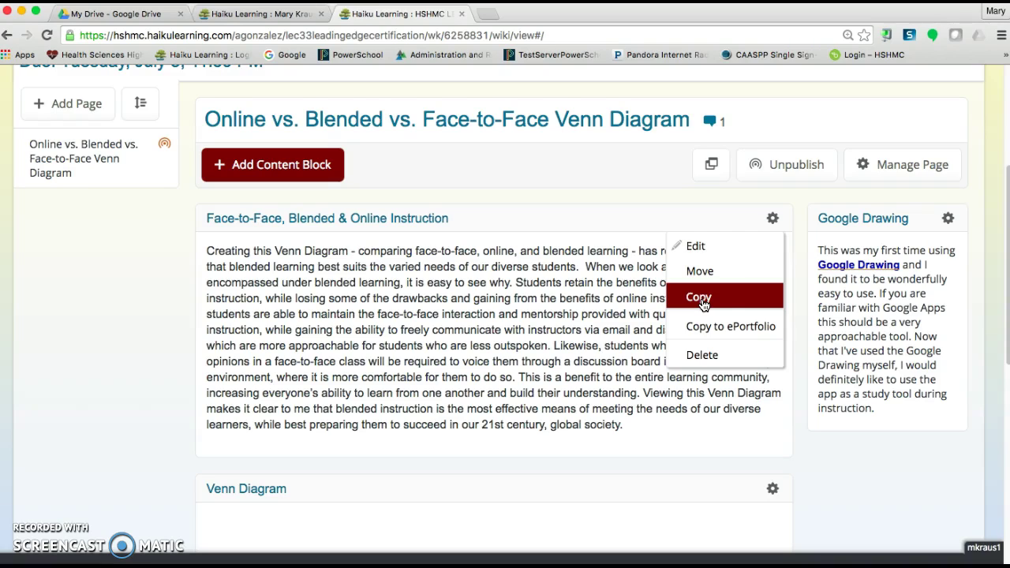
left_click(704, 300)
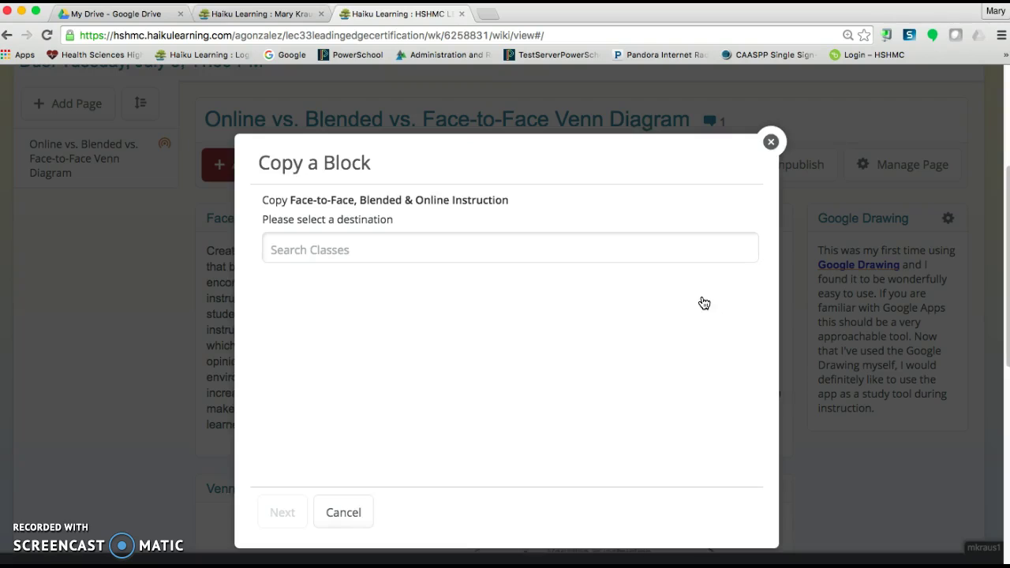
Set the block copy's destination to the "Leading Edge for the Online and Blended Teacher Portfolio" class, on the Mod 2: Online vs. Blended vs. Face-to-Face Venn page.
left_click(630, 246)
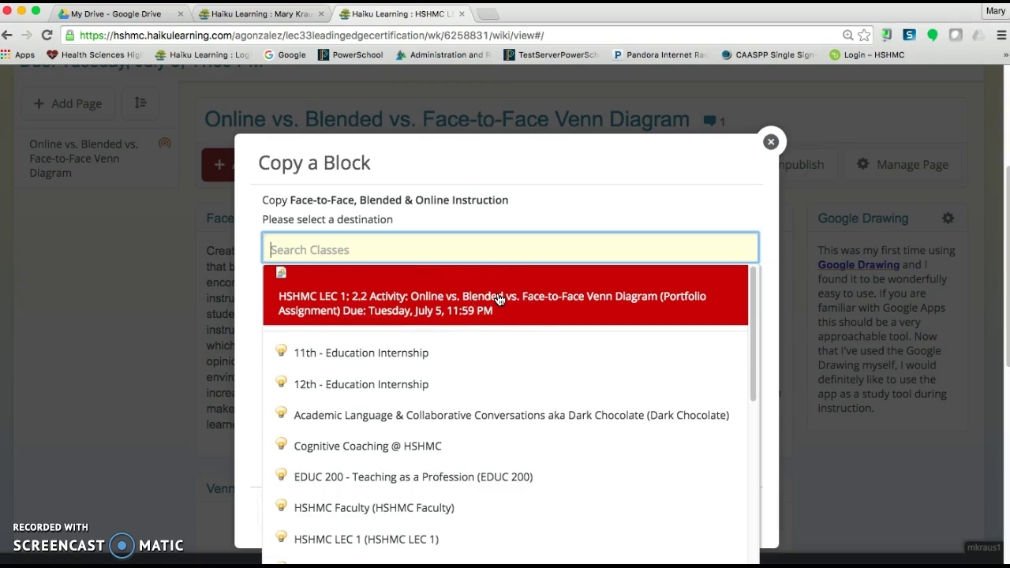
scroll(530, 466, "down", 5)
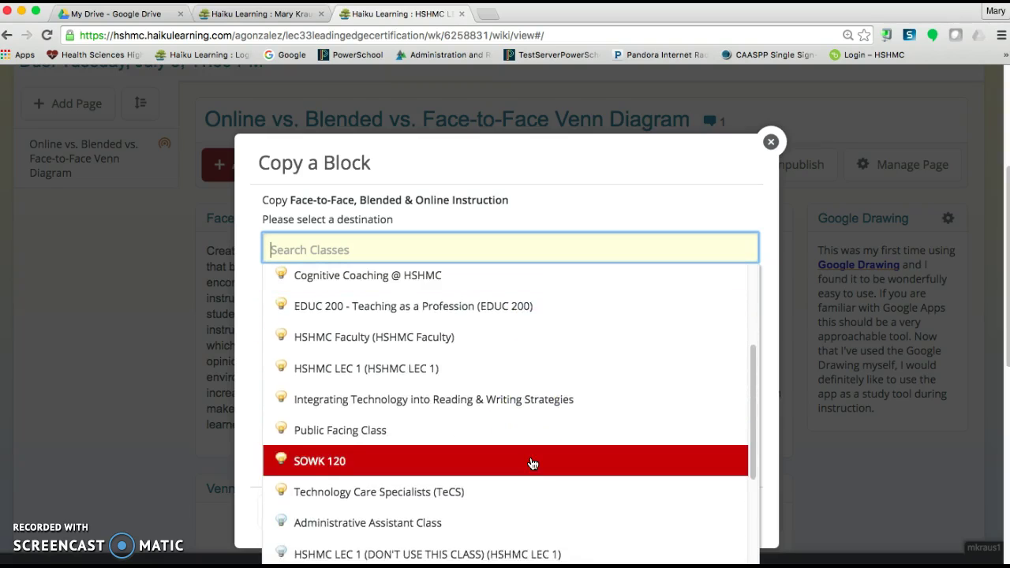
scroll(532, 464, "down", 5)
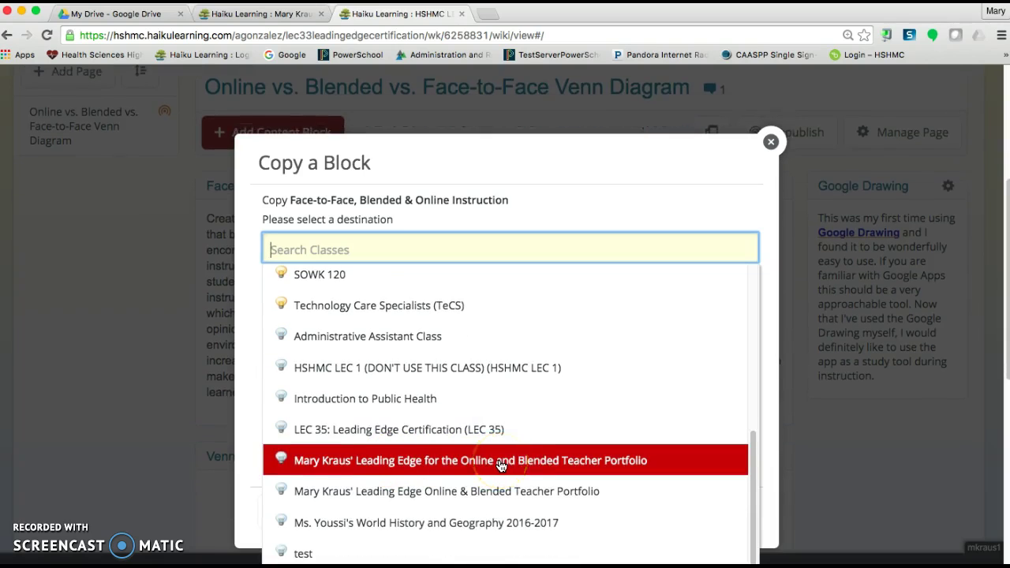
left_click(501, 466)
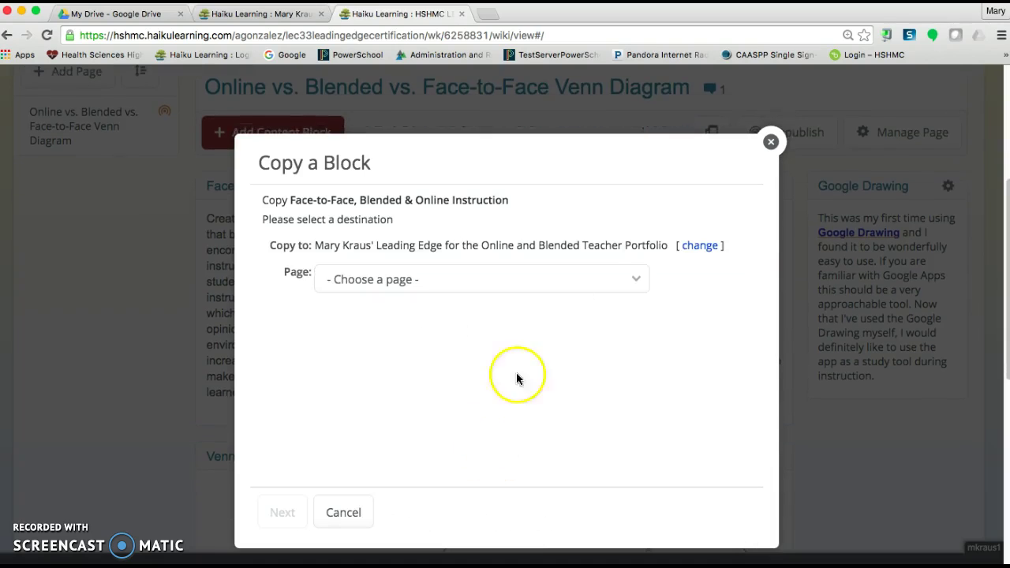
left_click(635, 279)
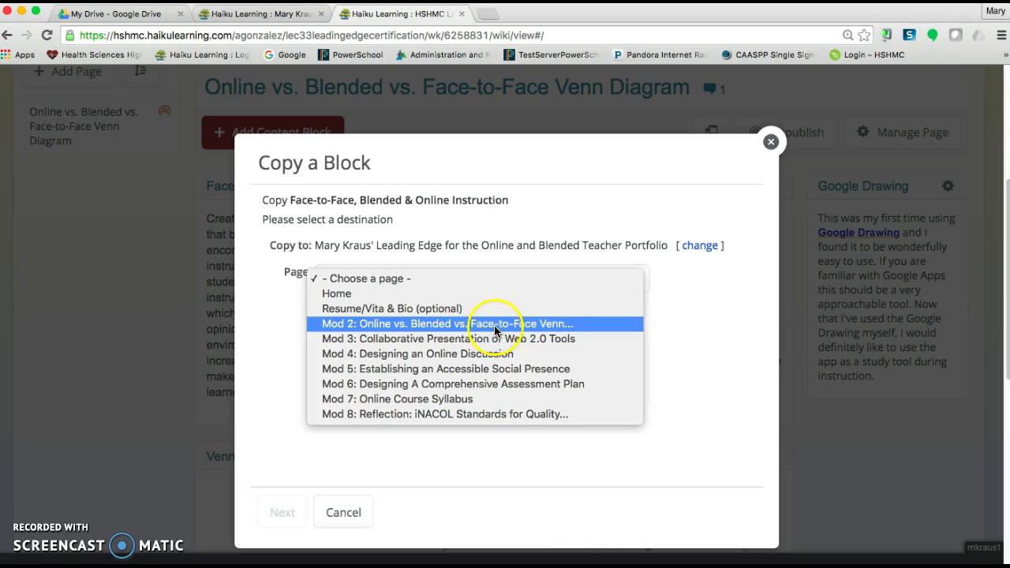
left_click(537, 323)
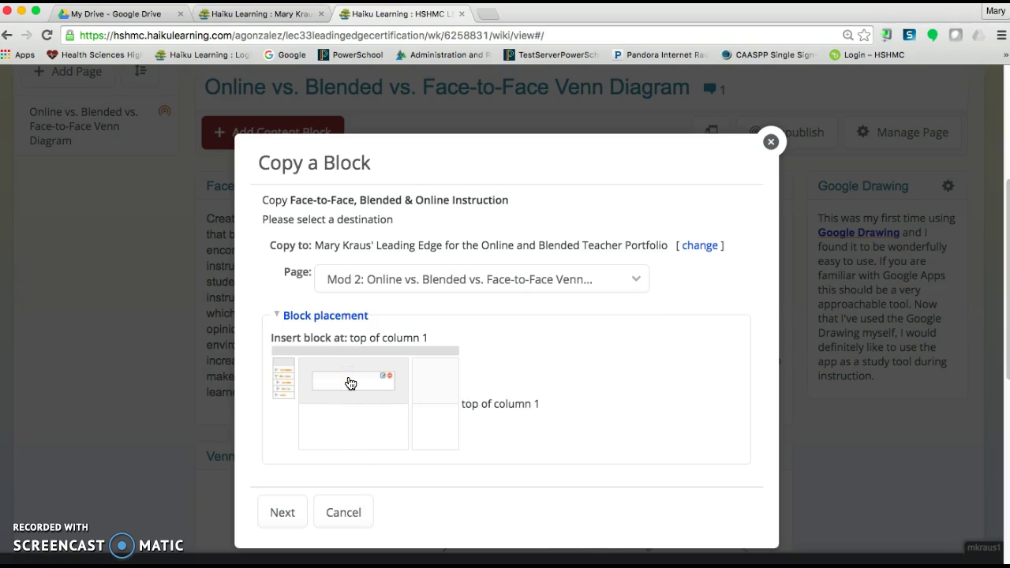
Finish copying the "Face-to-Face, Blended & Online Instruction" block to the selected portfolio page and dismiss the notice.
left_click(283, 513)
left_click(356, 319)
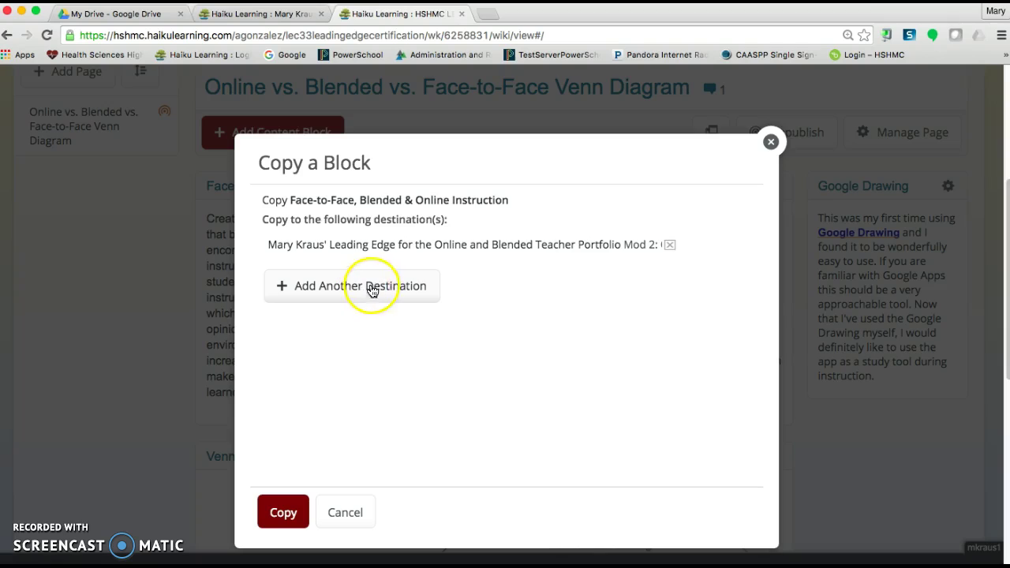
left_click(284, 514)
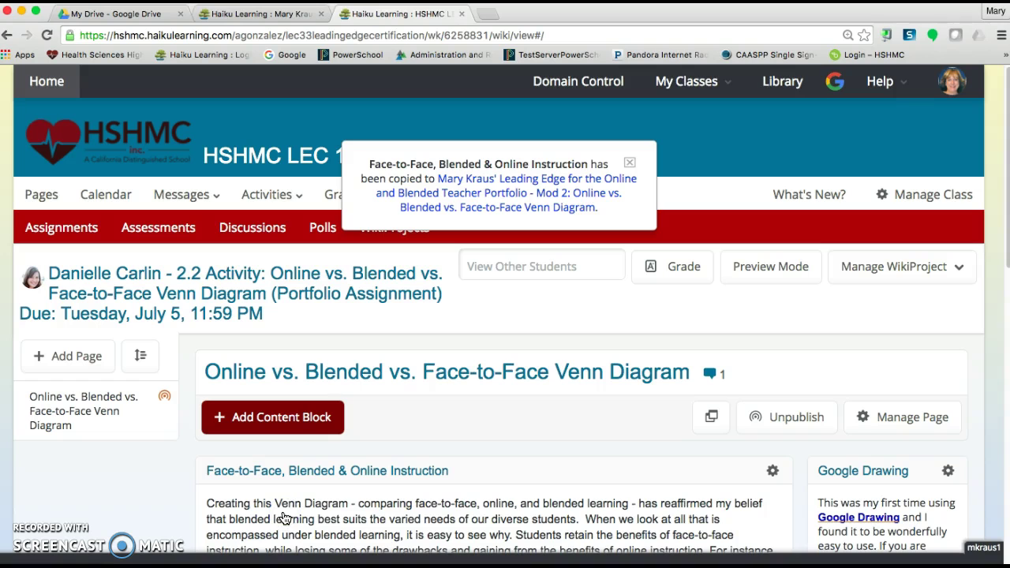
left_click(630, 162)
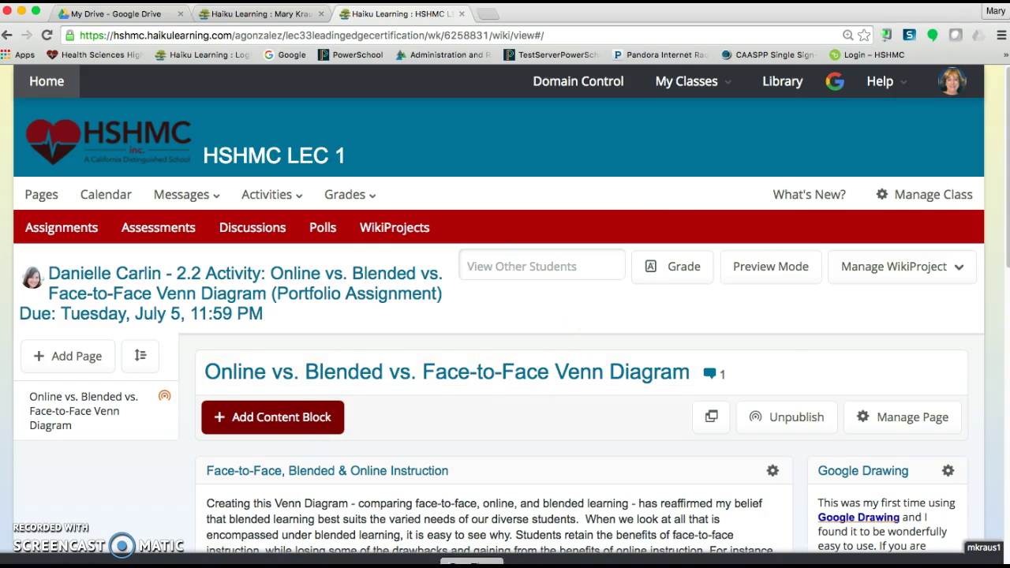
Start copying the "Venn Diagram" block to the Leading Edge portfolio class, on the Mod 2: Online vs. Blended vs. Face-to-Face Venn page.
scroll(521, 523, "down", 3)
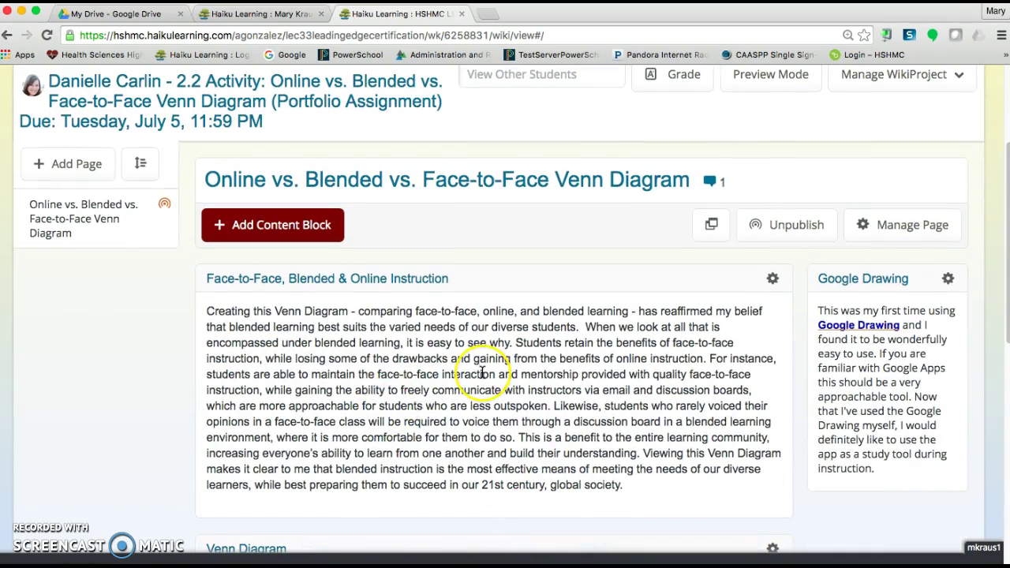
scroll(484, 372, "down", 3)
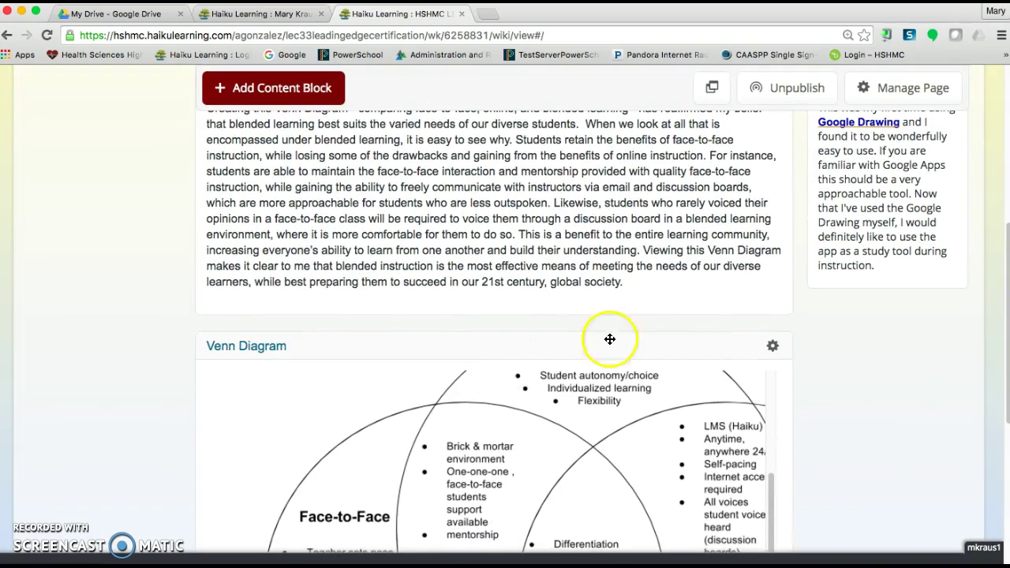
left_click(774, 348)
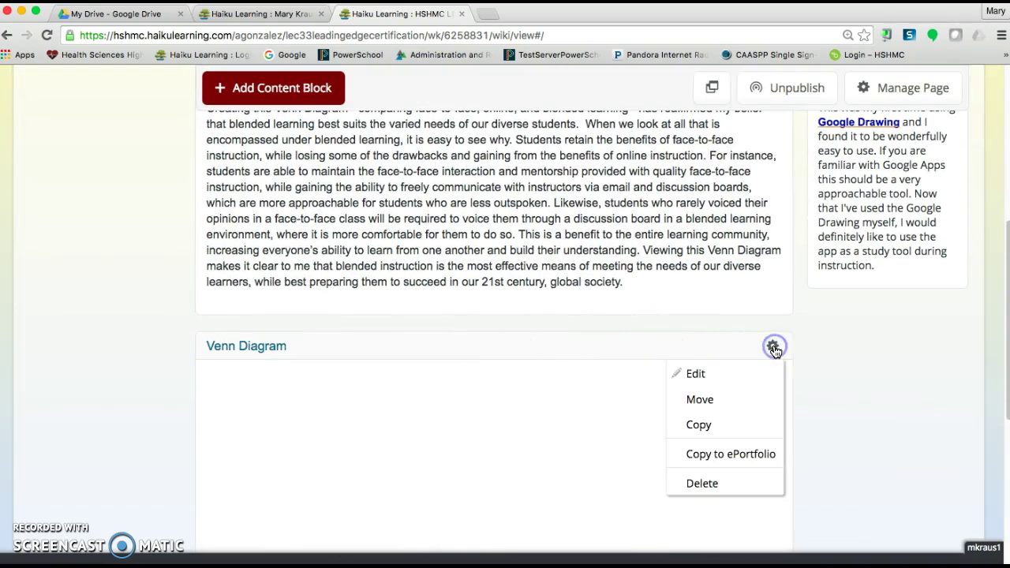
left_click(702, 430)
left_click(700, 427)
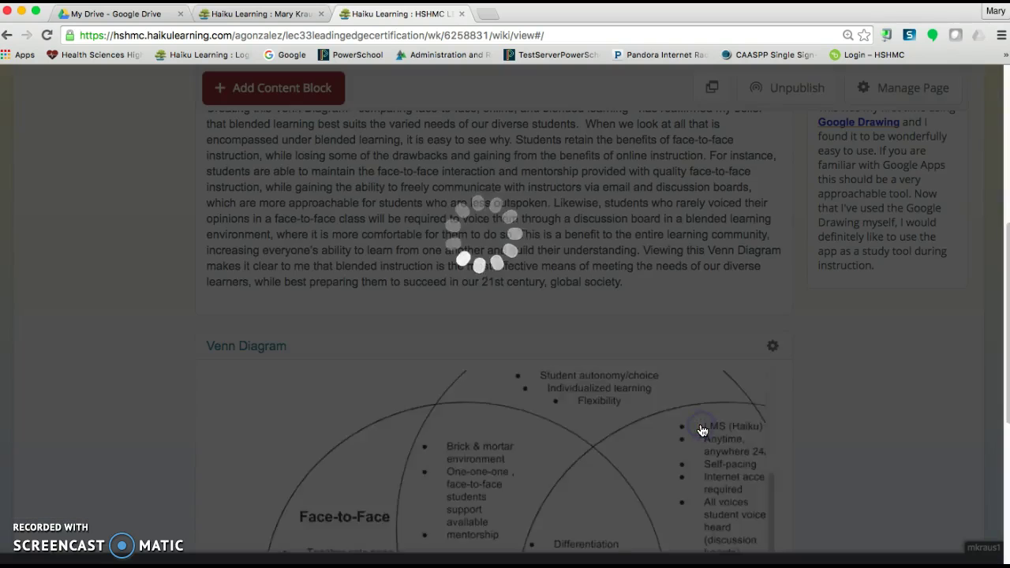
left_click(508, 251)
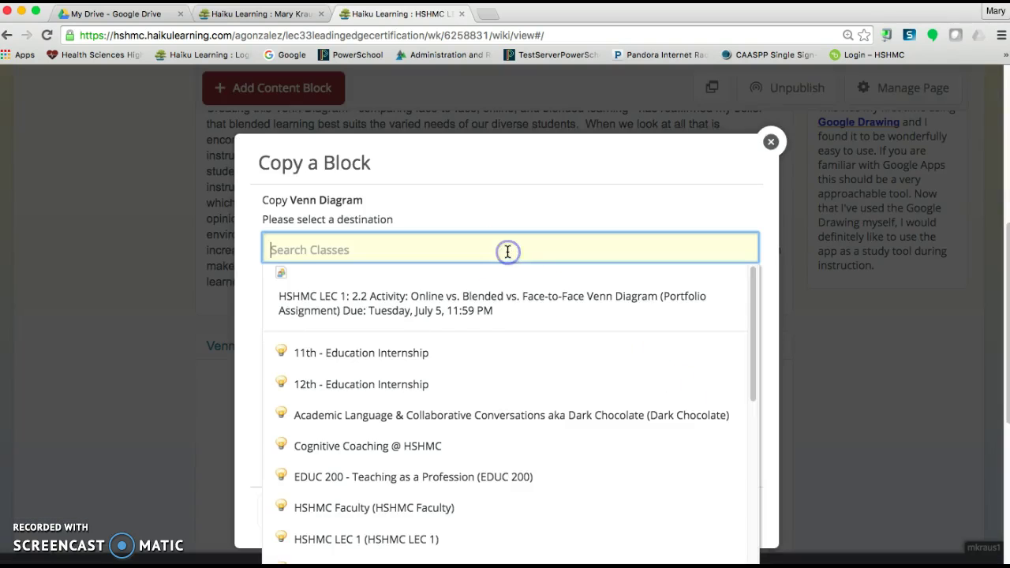
scroll(541, 446, "down", 3)
scroll(543, 450, "down", 5)
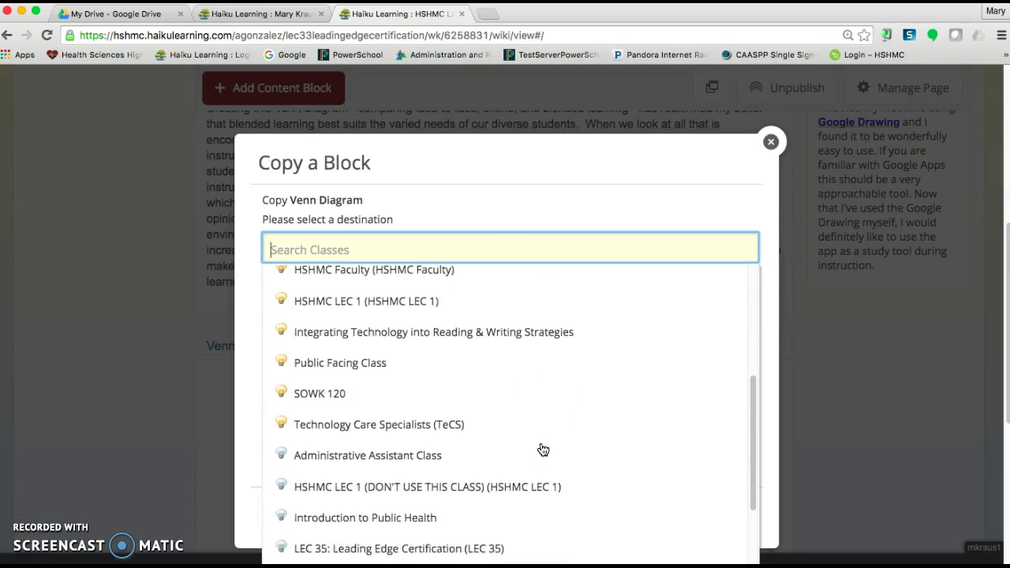
left_click(550, 463)
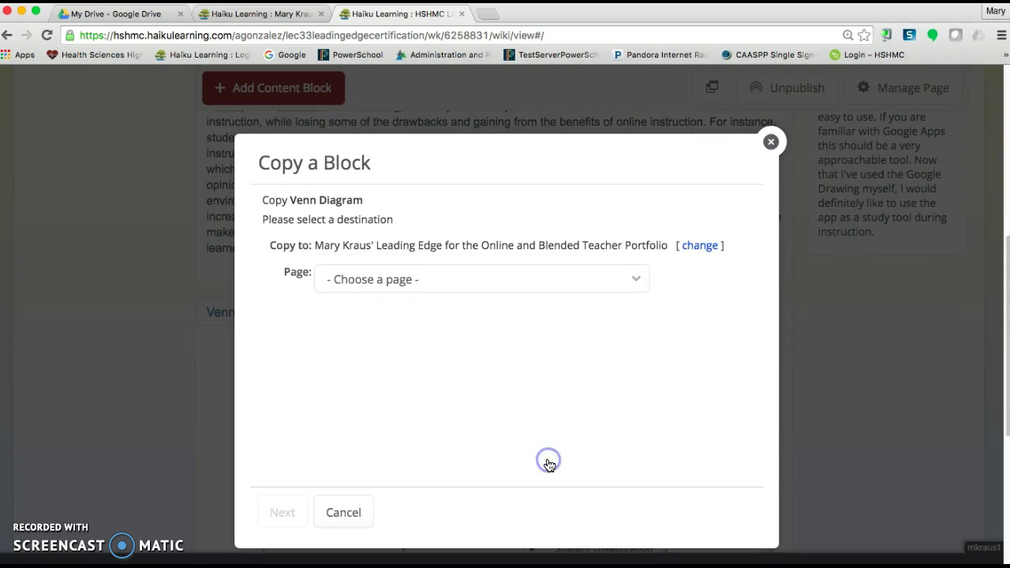
left_click(587, 281)
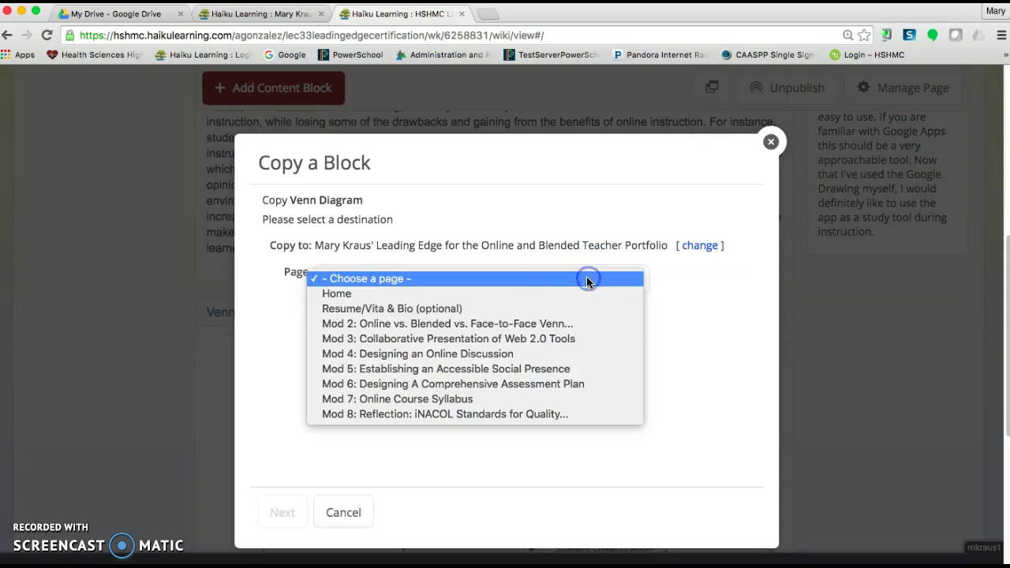
left_click(546, 324)
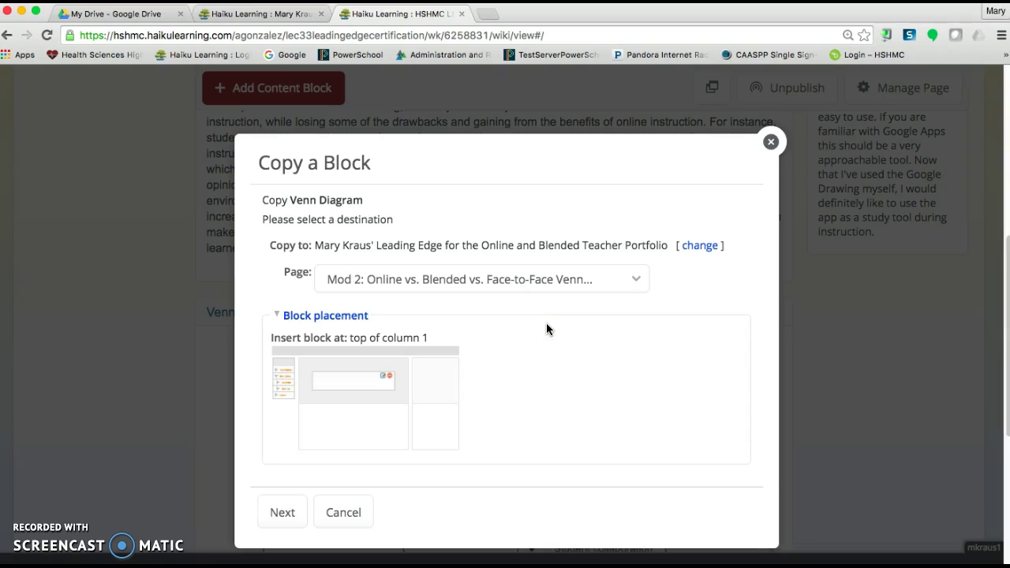
Place the "Venn Diagram" block at the bottom of column 1 and complete the copy.
left_click(346, 430)
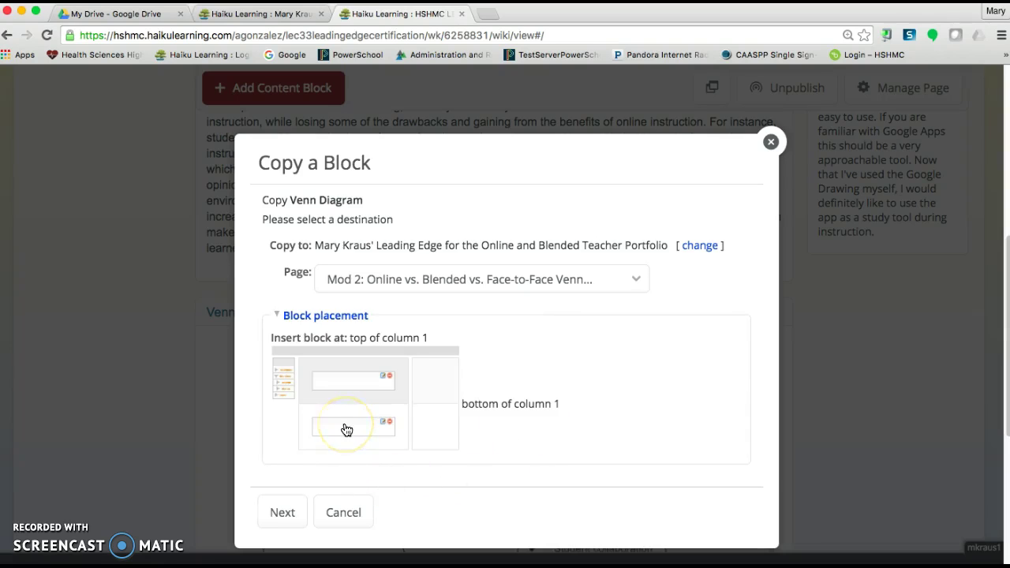
left_click(345, 429)
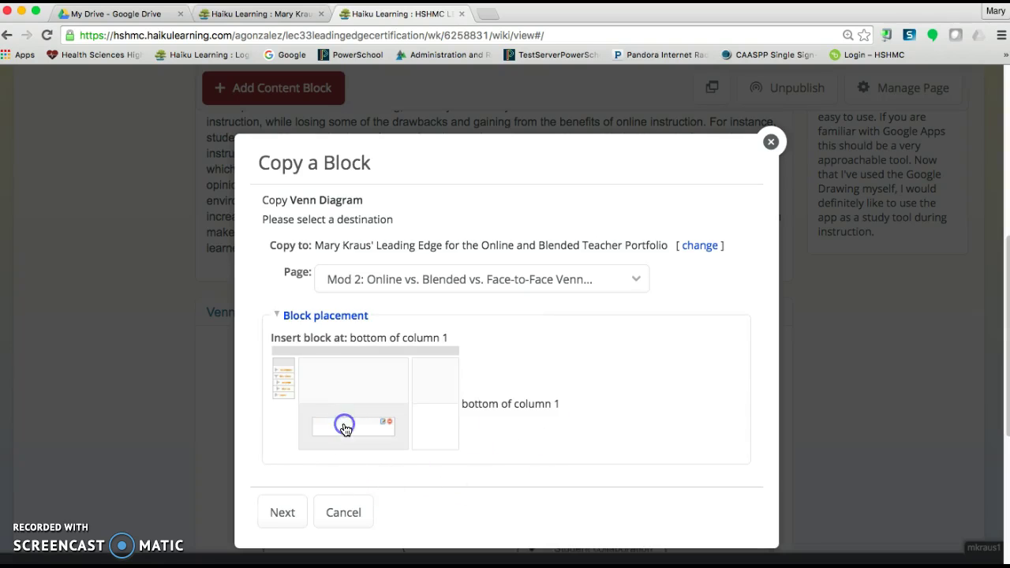
left_click(281, 513)
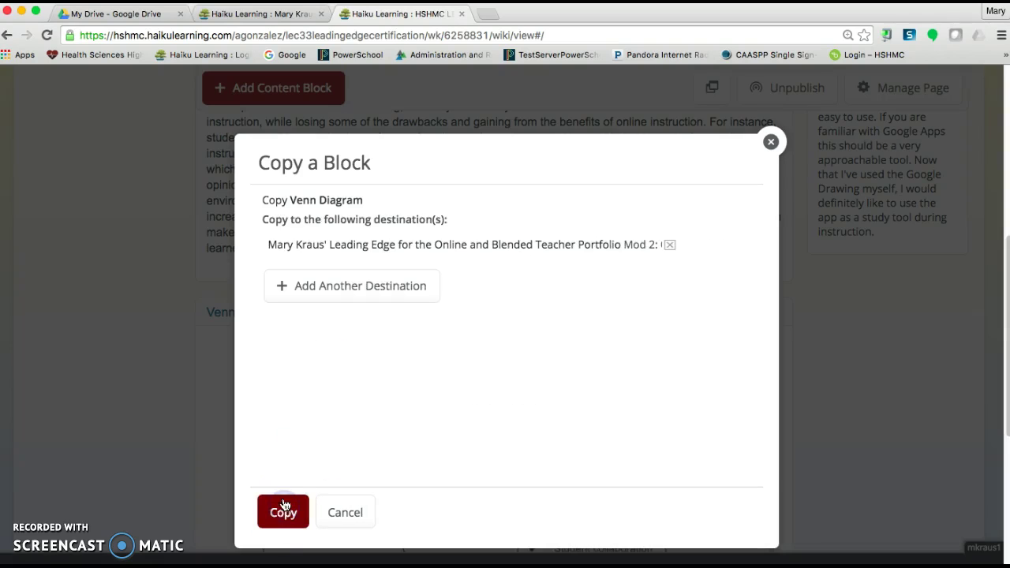
left_click(282, 509)
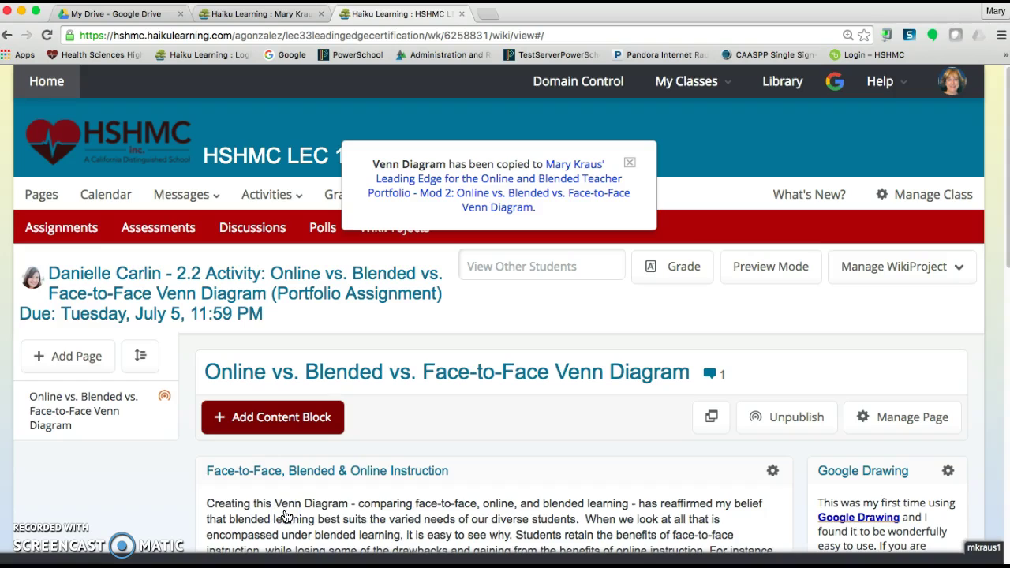
Start copying the "Google Drawing" block to the Leading Edge portfolio class, on the Mod 2: Online vs. Blended vs. Face-to-Face Venn page.
scroll(606, 431, "down", 5)
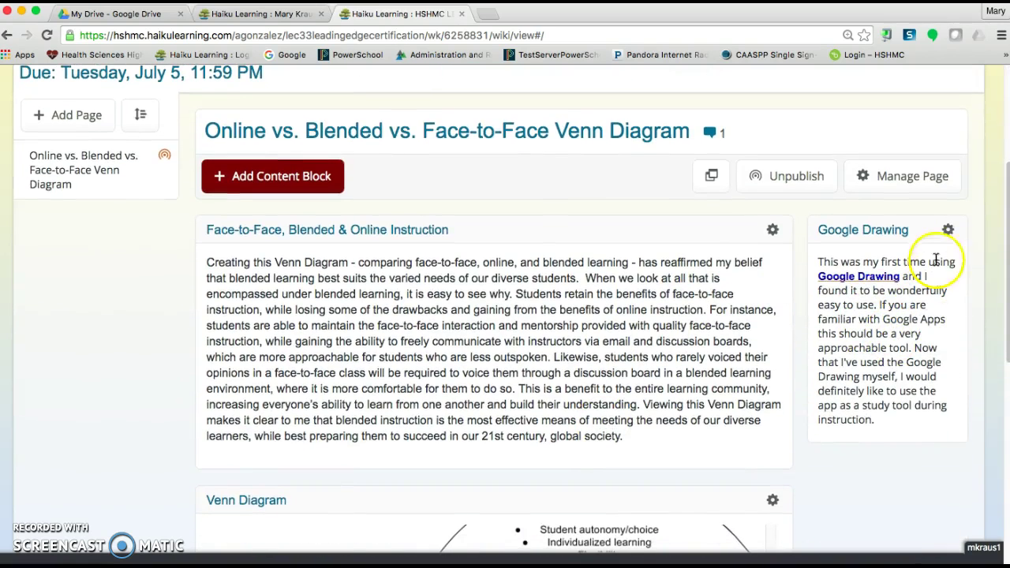
left_click(948, 232)
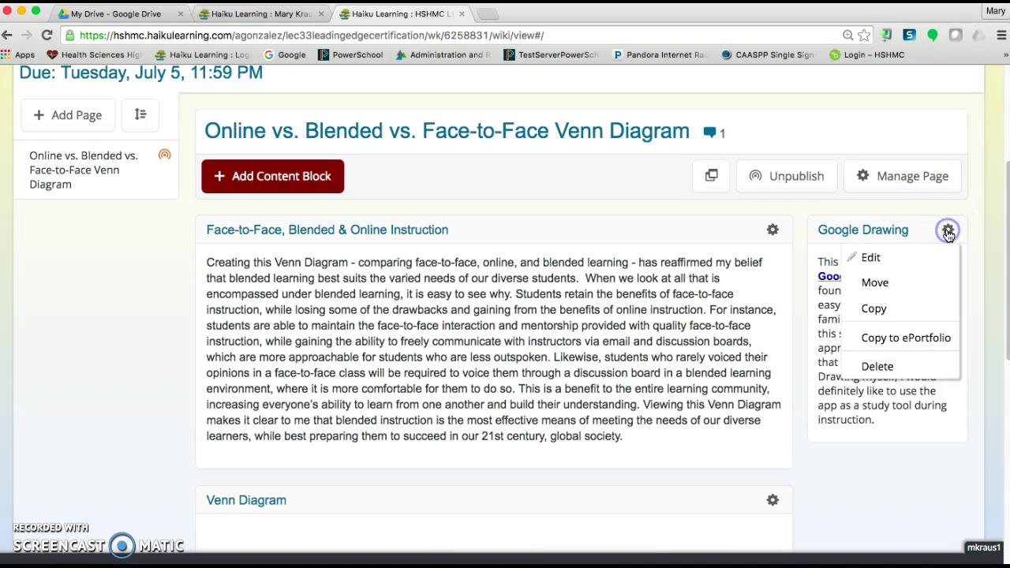
left_click(872, 313)
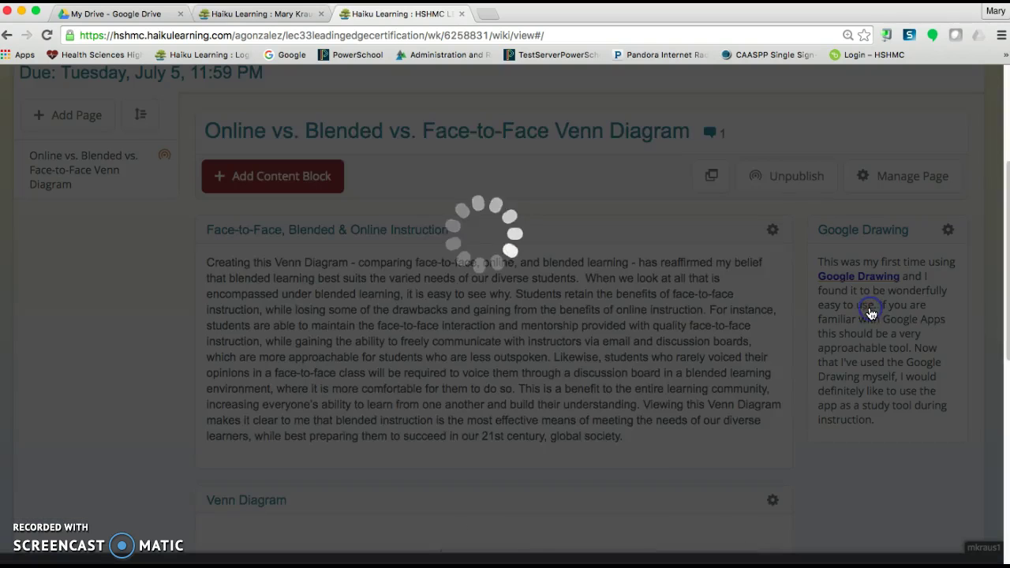
left_click(661, 252)
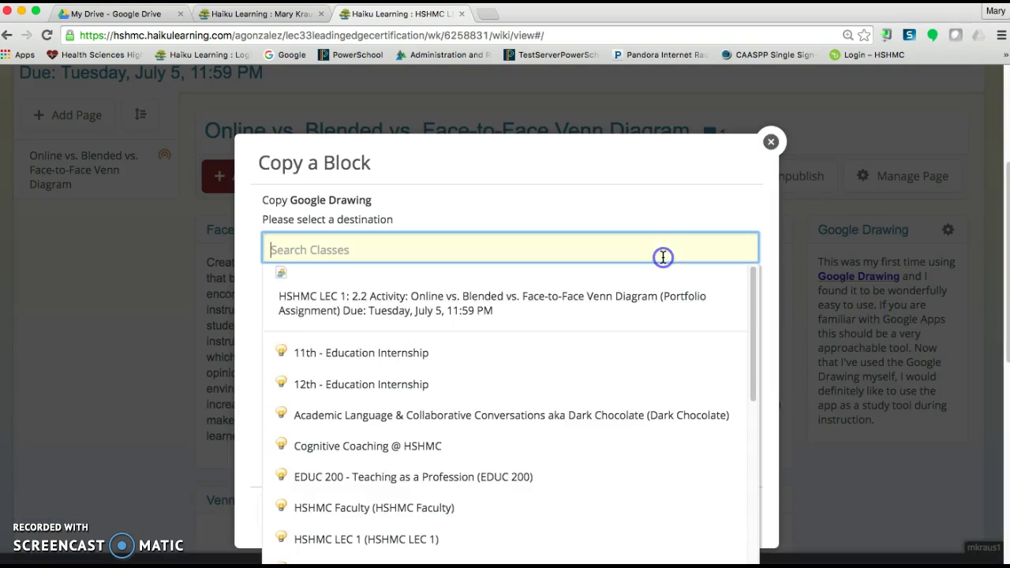
scroll(625, 475, "down", 5)
scroll(625, 475, "down", 3)
left_click(626, 469)
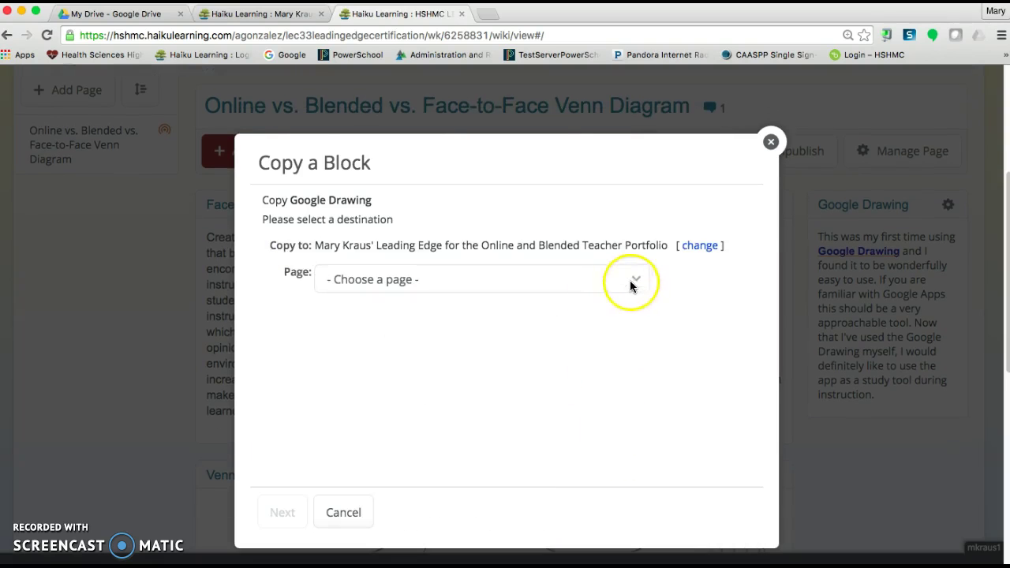
left_click(631, 286)
left_click(567, 325)
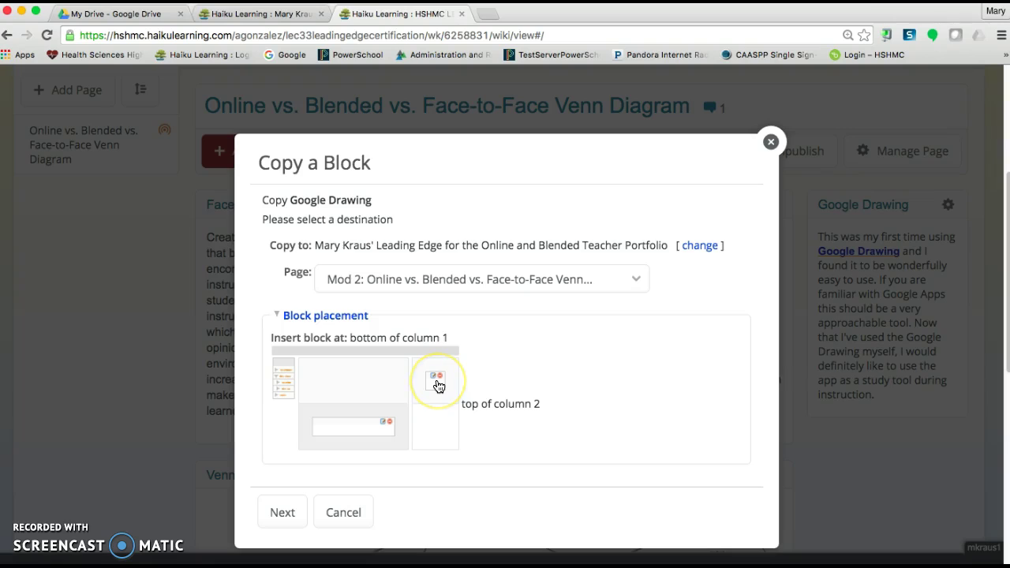
Place the "Google Drawing" block at the top of column 2, complete the copy and close any open pop-ups.
left_click(438, 386)
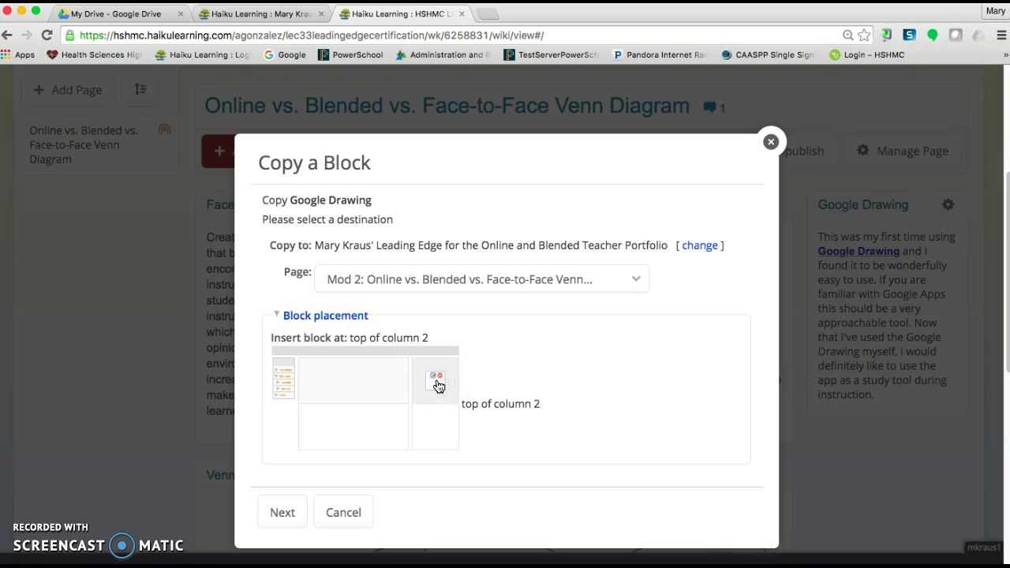
left_click(282, 513)
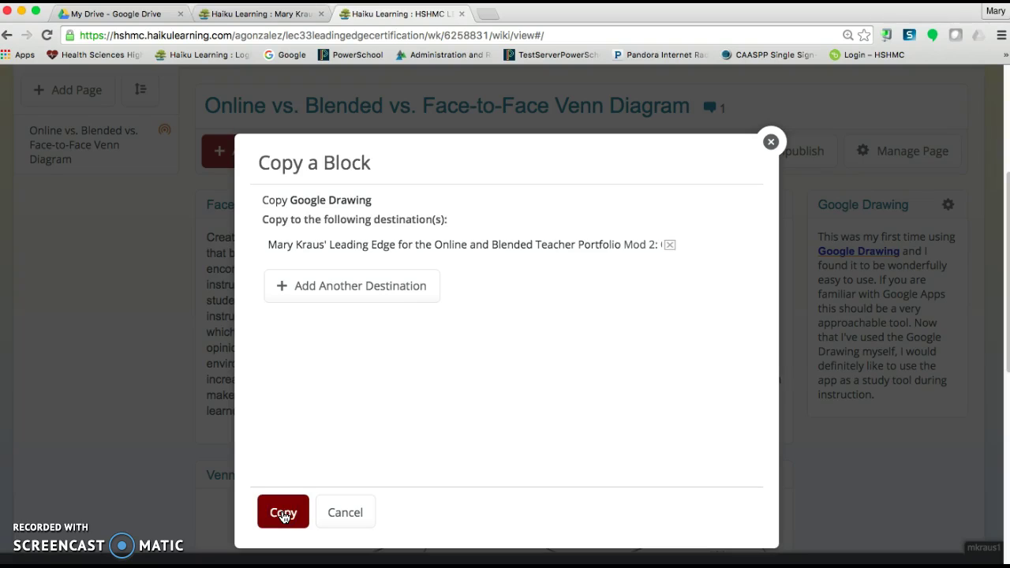
left_click(283, 515)
left_click(629, 156)
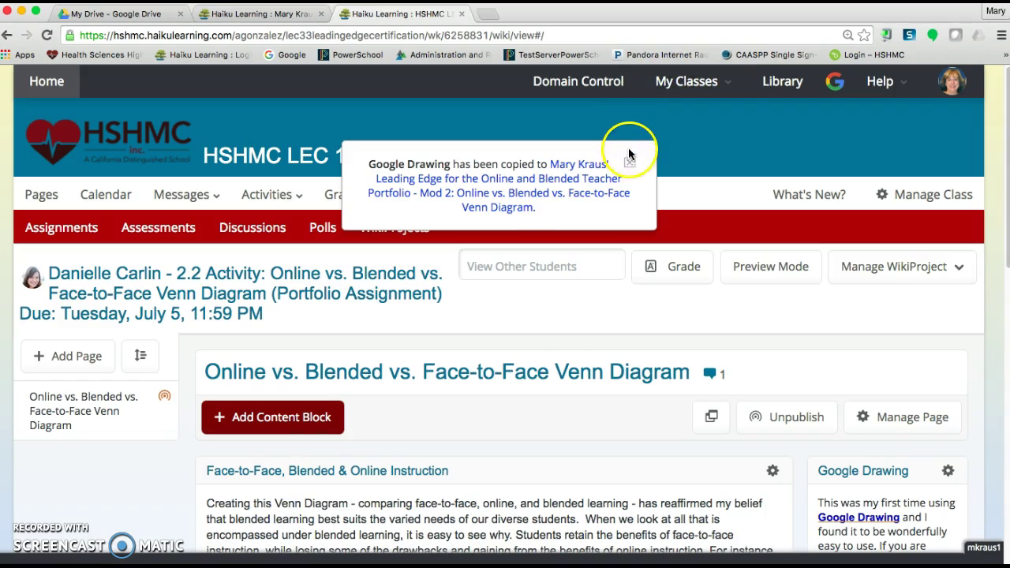
left_click(532, 309)
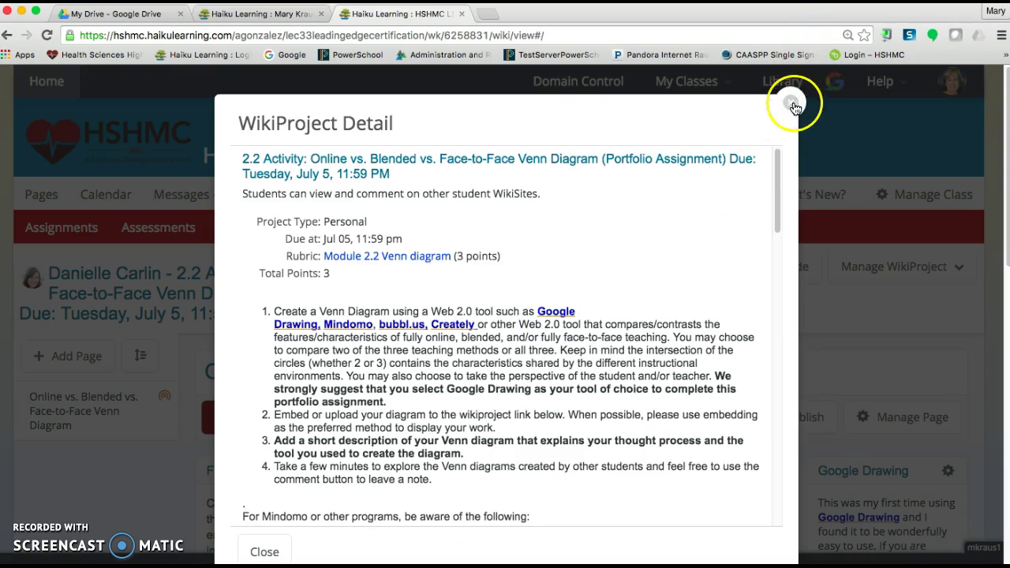
left_click(792, 103)
Switch to the Leading Edge for the Online and Blended Teacher Portfolio class and reload its Home page.
left_click(267, 15)
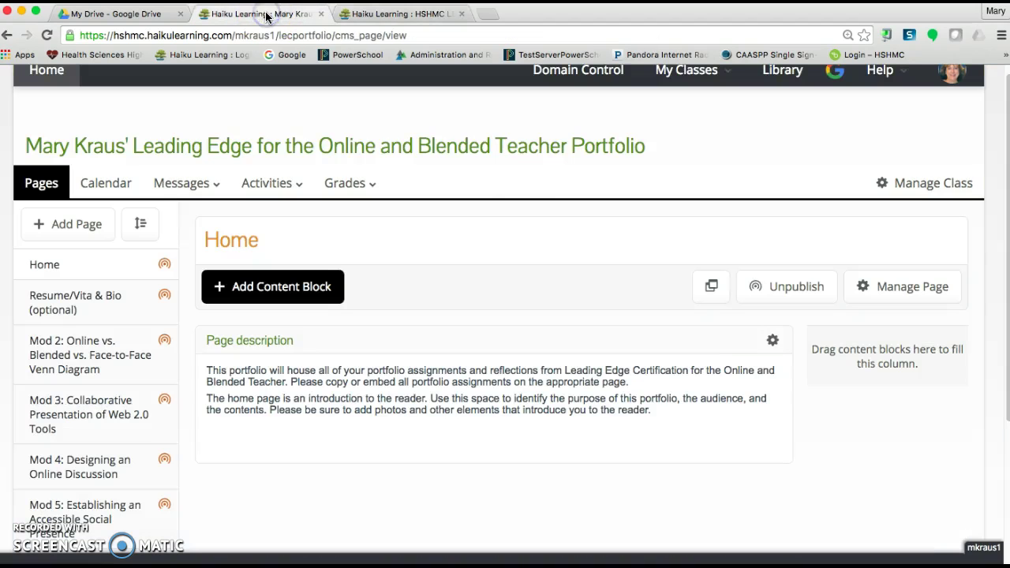
left_click(49, 36)
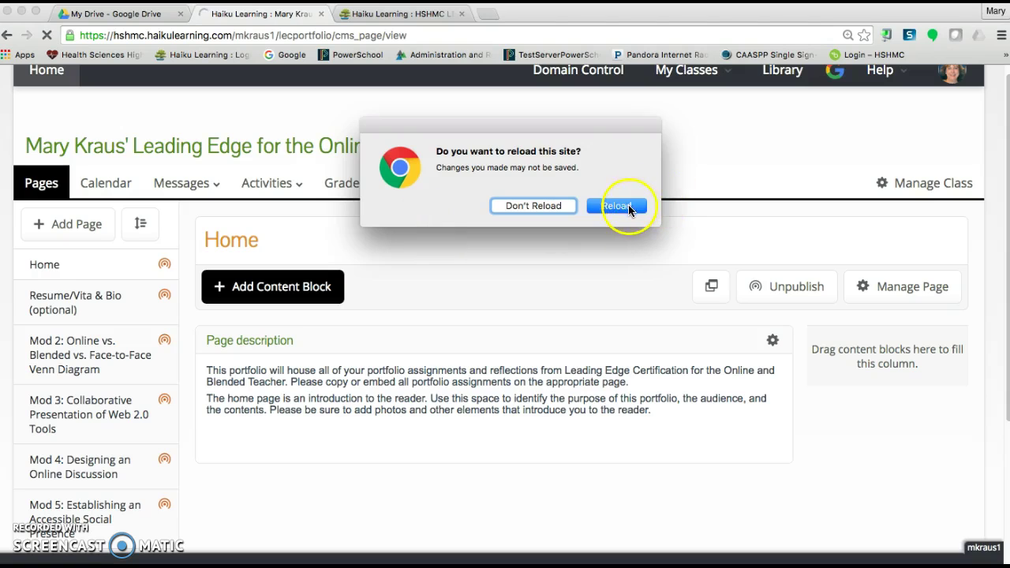
left_click(619, 206)
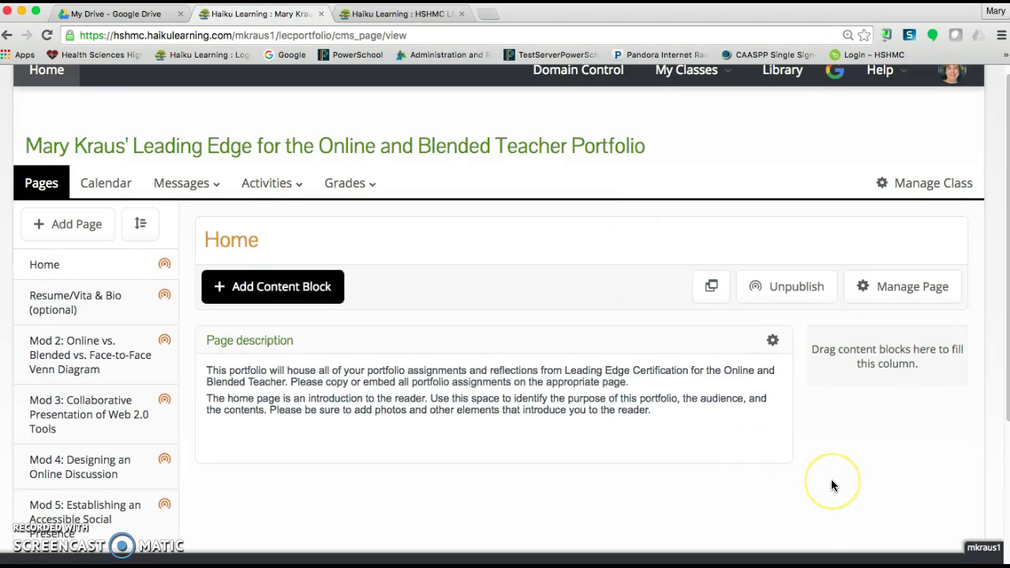
scroll(832, 480, "down", 4)
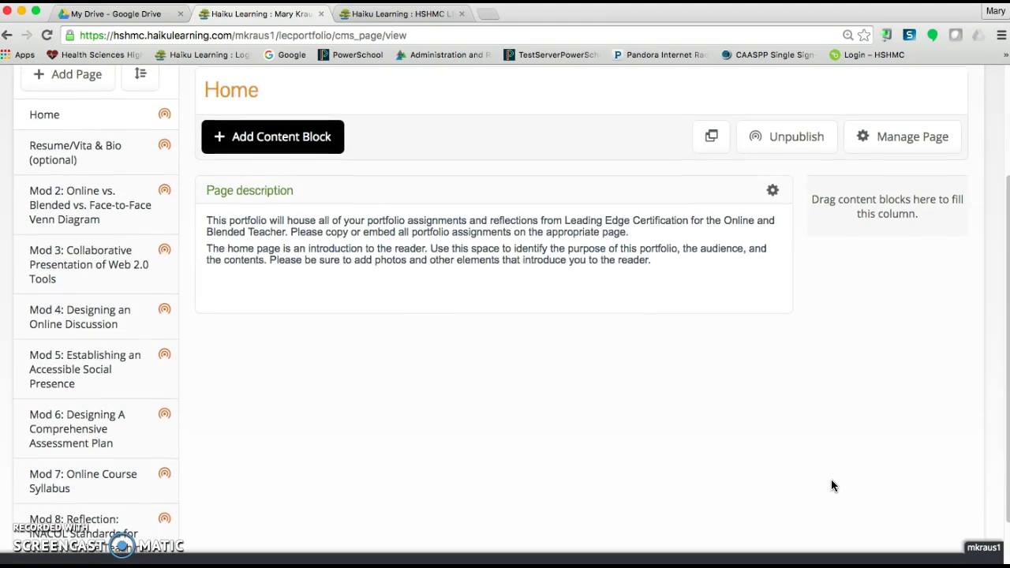
scroll(831, 479, "up", 4)
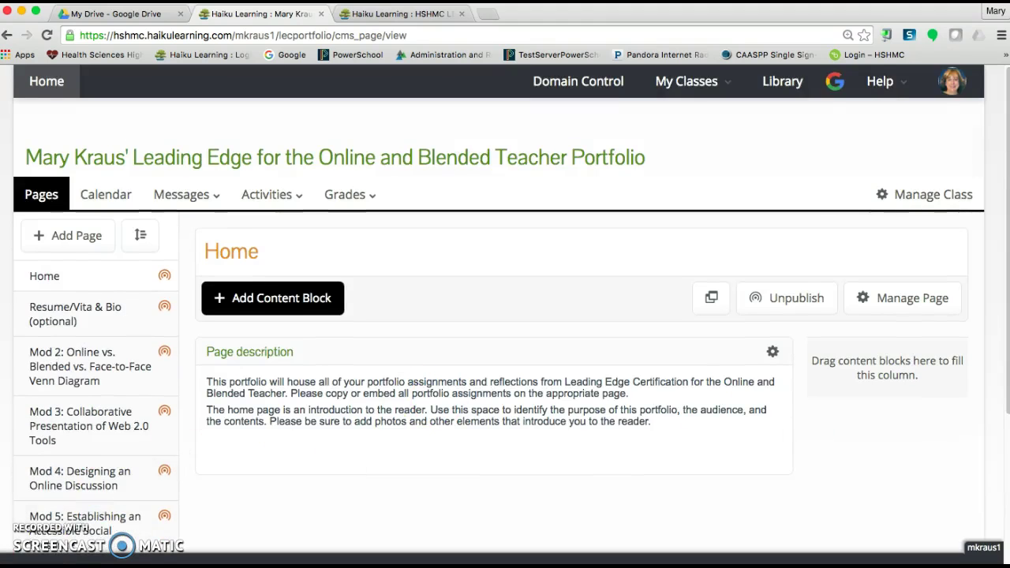
scroll(38, 368, "down", 1)
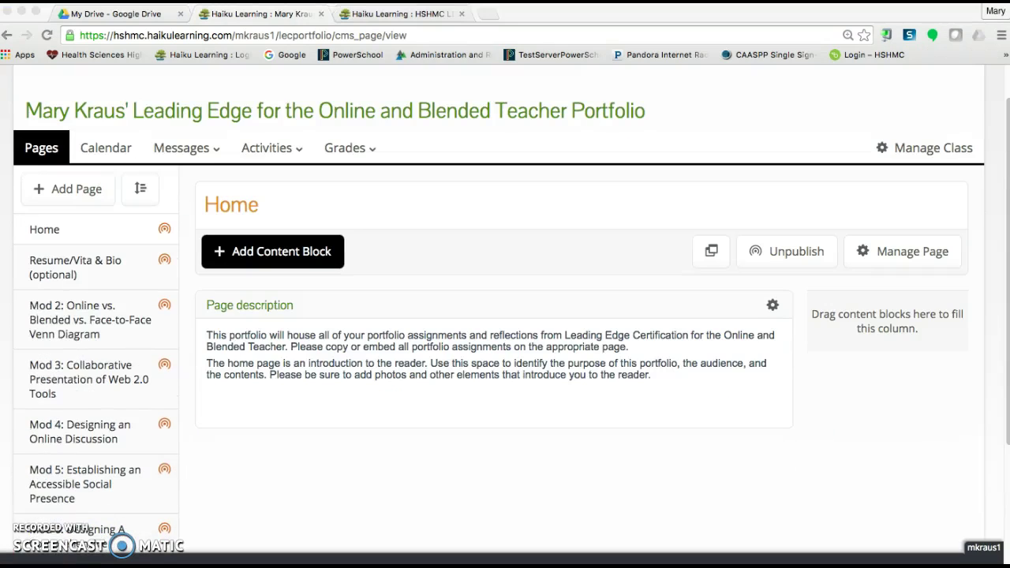
Open the portfolio's Mod 2: Online vs. Blended vs. Face-to-Face Venn Diagram page and check the copied blocks and their order.
left_click(68, 315)
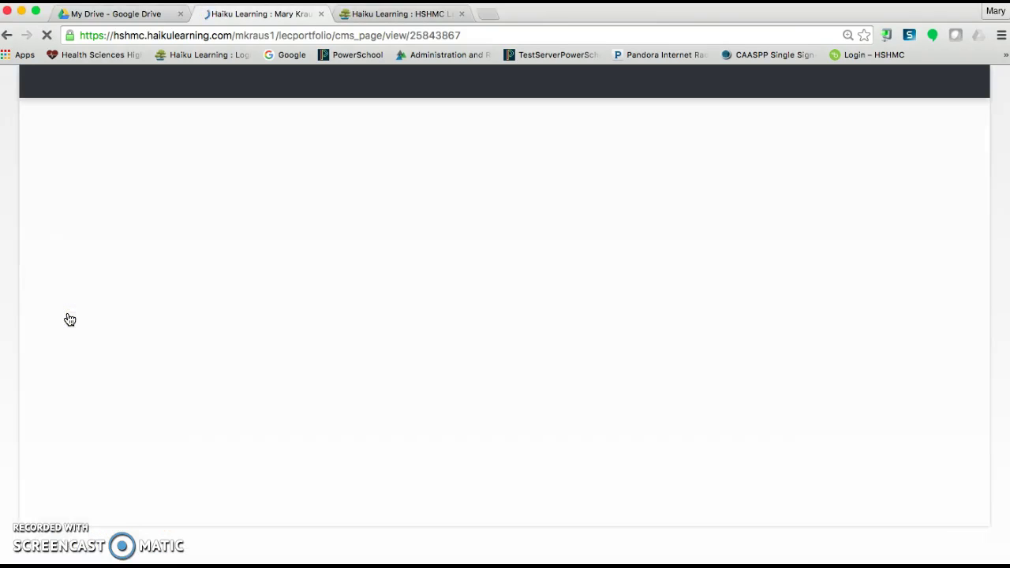
scroll(688, 448, "down", 5)
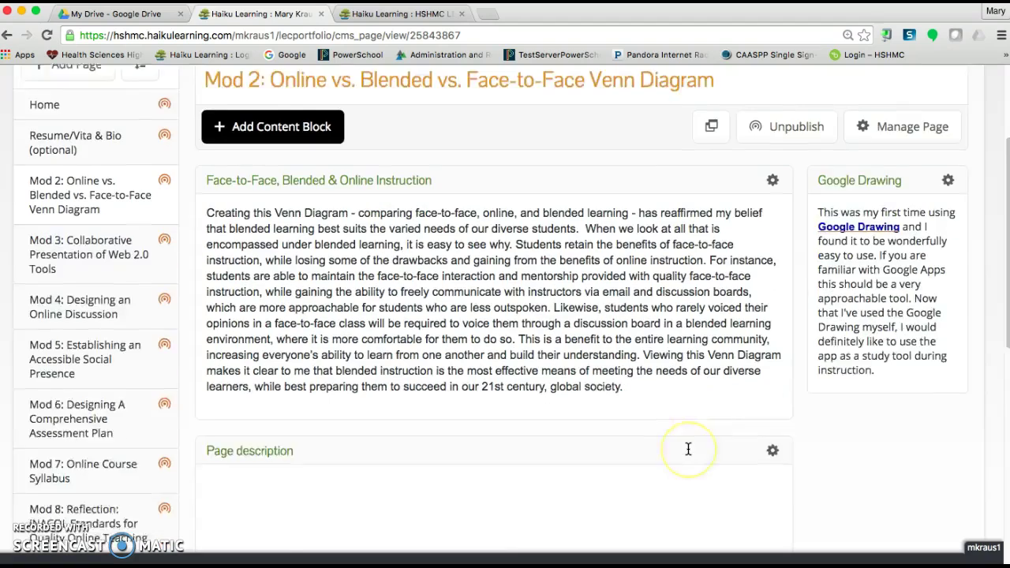
scroll(689, 448, "down", 1)
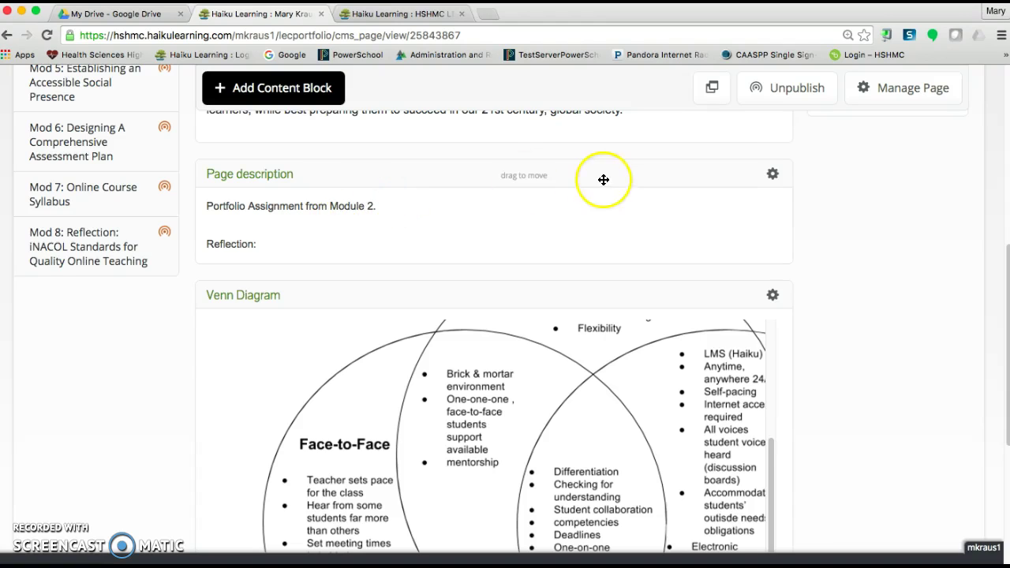
Delete the "Page description" block from the Mod 2 Venn Diagram page and confirm the deletion.
left_click(772, 176)
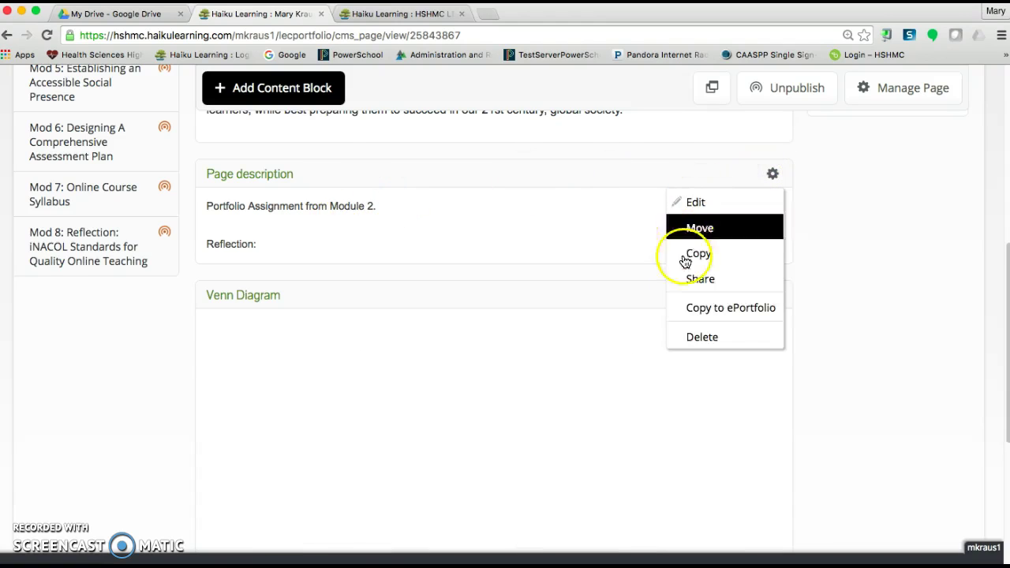
left_click(697, 339)
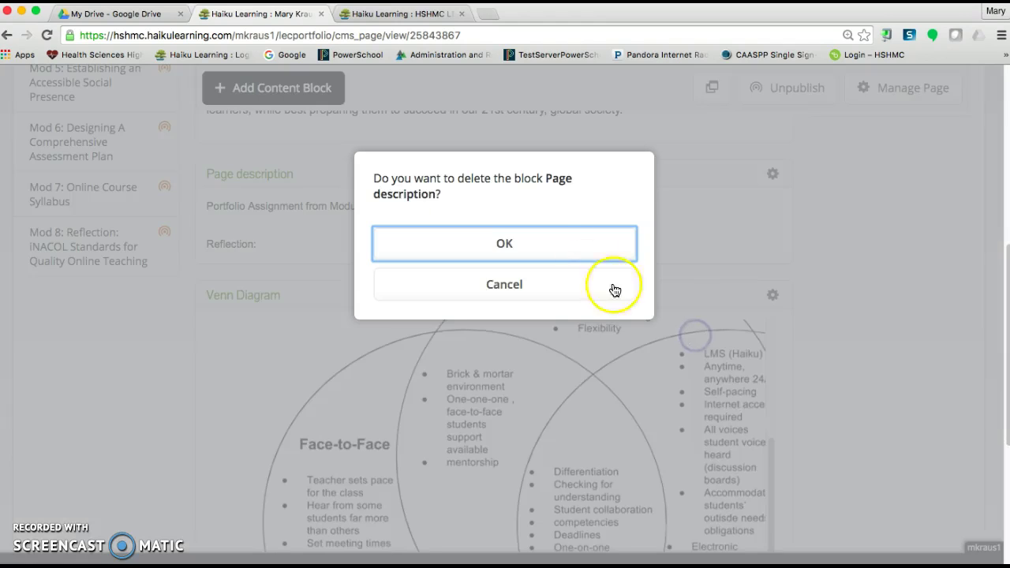
left_click(550, 239)
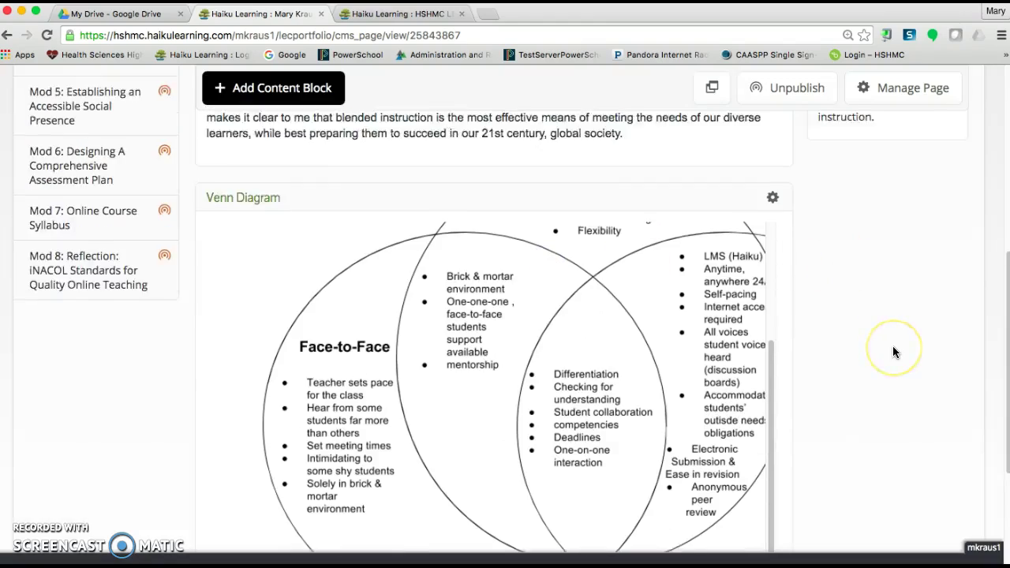
Move the "Google Drawing" block into the wide column, between the "Face-to-Face, Blended & Online Instruction" and "Venn Diagram" blocks.
scroll(894, 352, "down", 2)
scroll(895, 352, "down", 10)
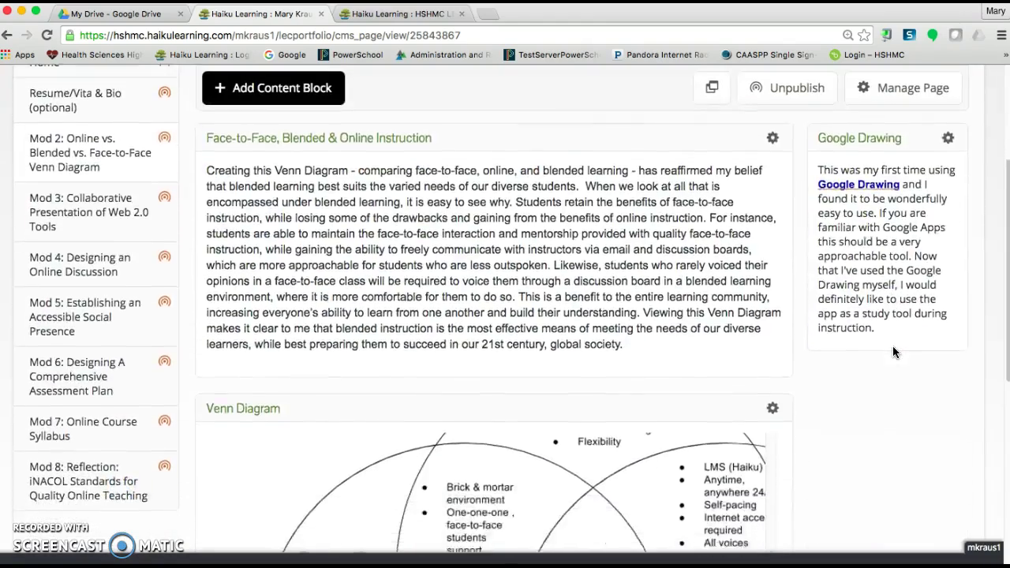
scroll(893, 352, "down", 1)
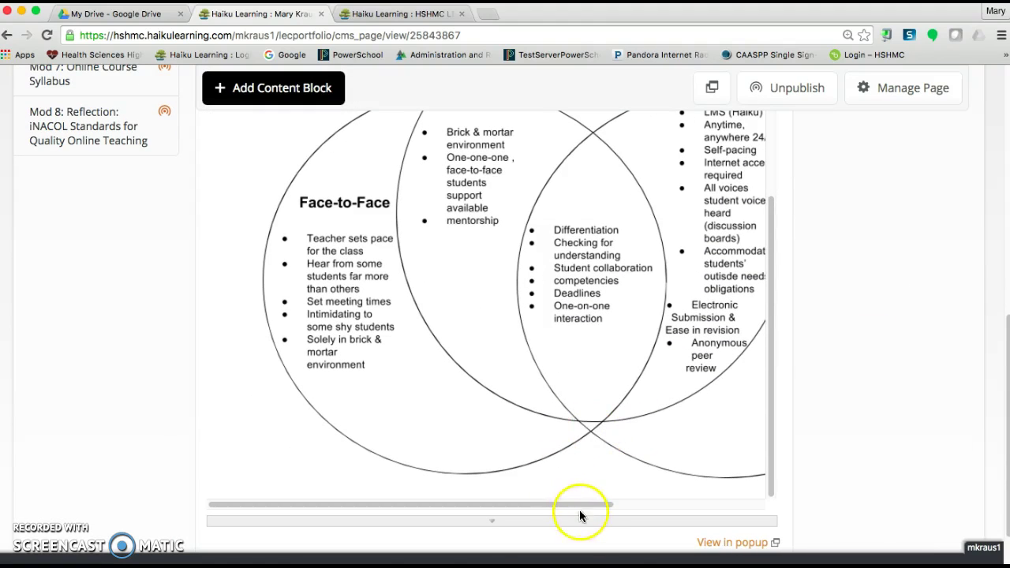
left_click_drag(580, 504, 427, 491)
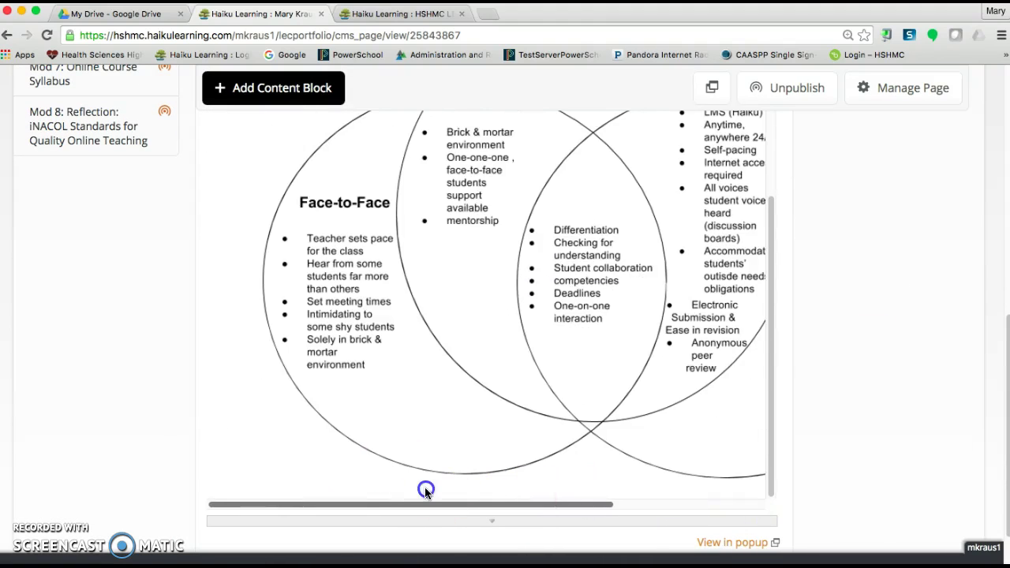
scroll(968, 422, "up", 3)
scroll(969, 419, "up", 5)
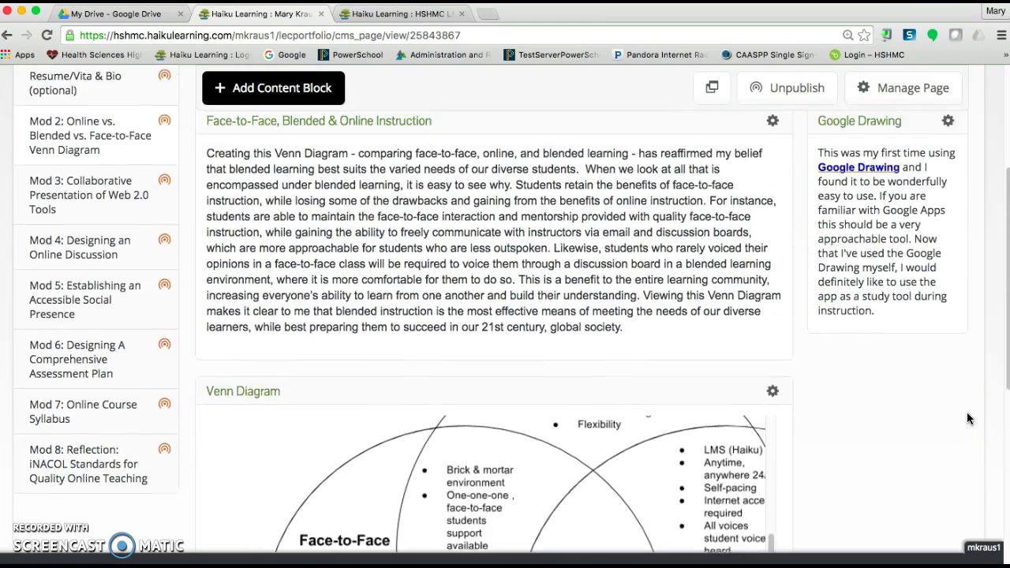
scroll(970, 419, "up", 1)
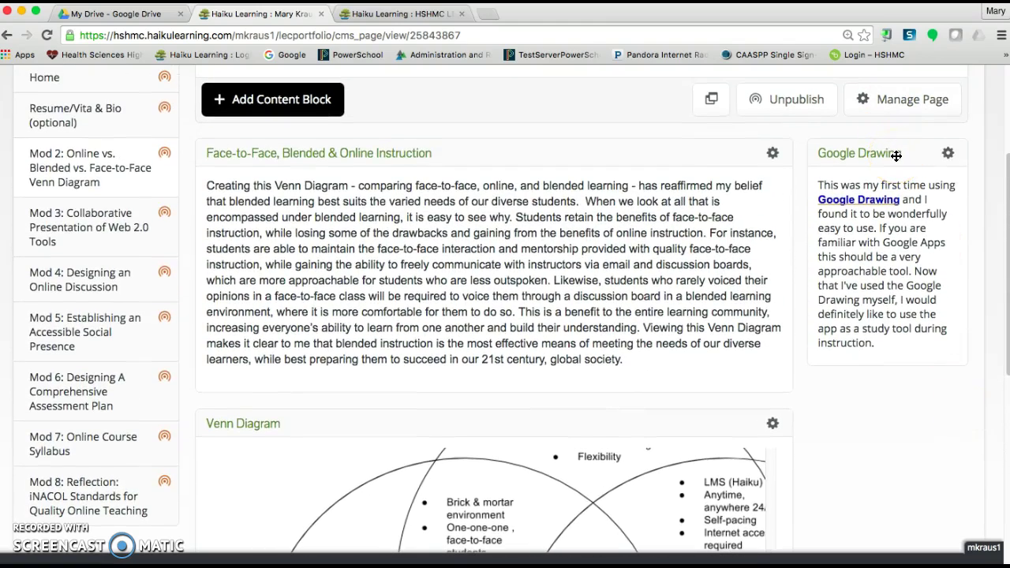
mouse_move(897, 161)
left_mouse_down()
mouse_move(769, 318)
mouse_move(647, 367)
mouse_move(378, 420)
mouse_move(290, 424)
left_mouse_up()
Change the Mod 2 Venn Diagram page's layout to One Column.
left_click(907, 102)
left_click(906, 103)
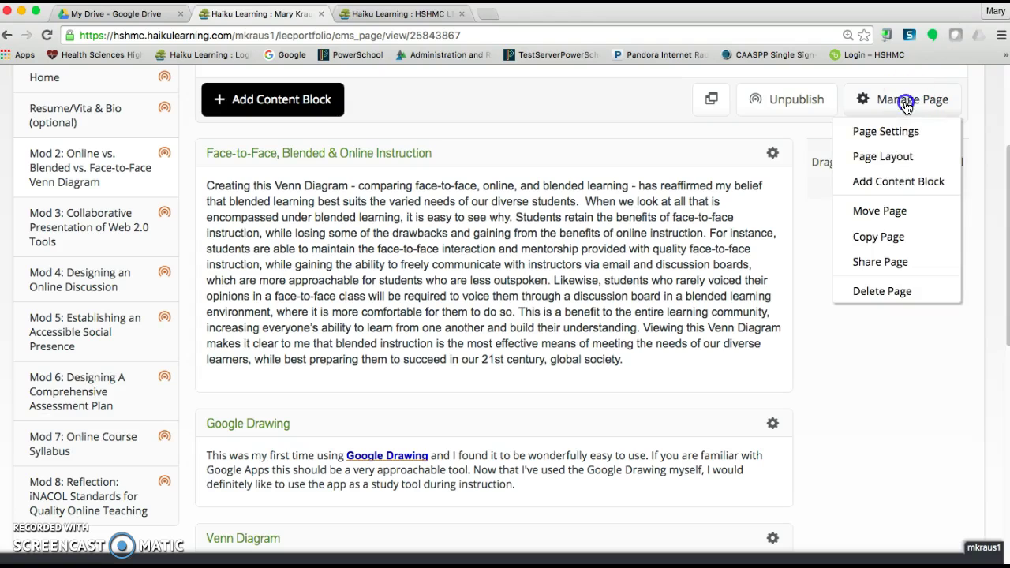
left_click(889, 159)
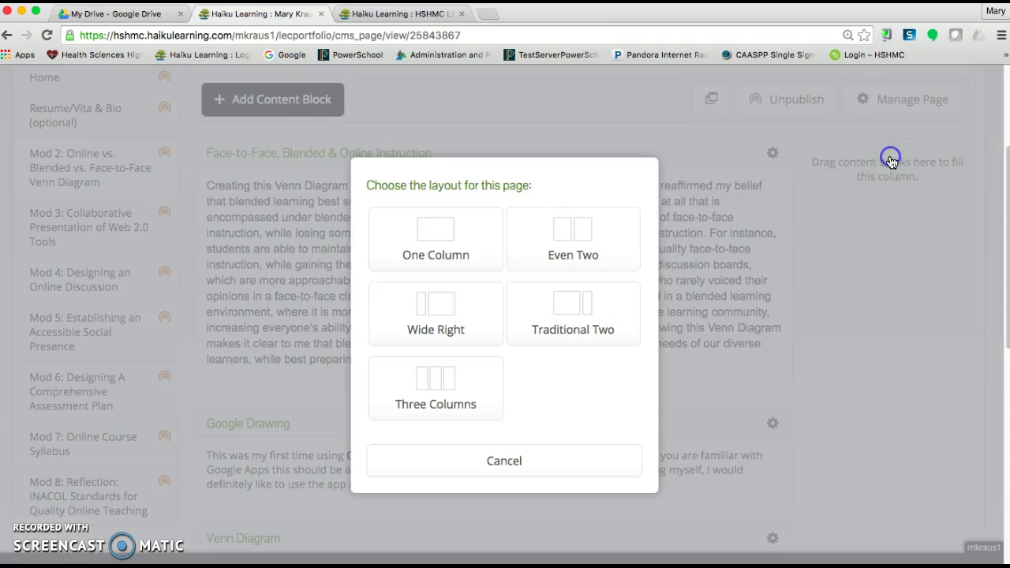
left_click(438, 239)
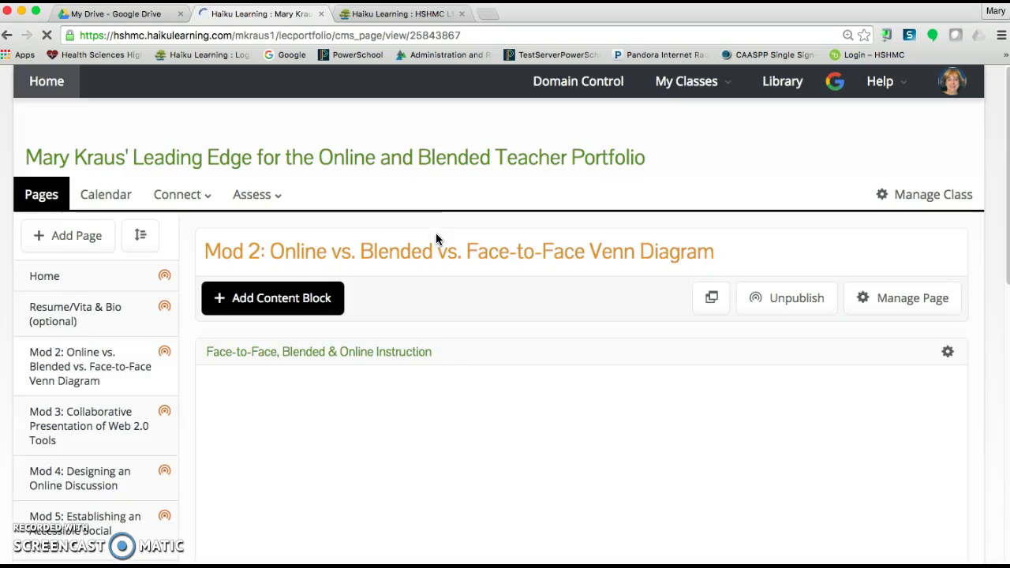
Enlarge the embedded diagram's frame in the "Venn Diagram" block vertically and check how much of the diagram fits.
scroll(792, 402, "down", 5)
scroll(792, 402, "down", 6)
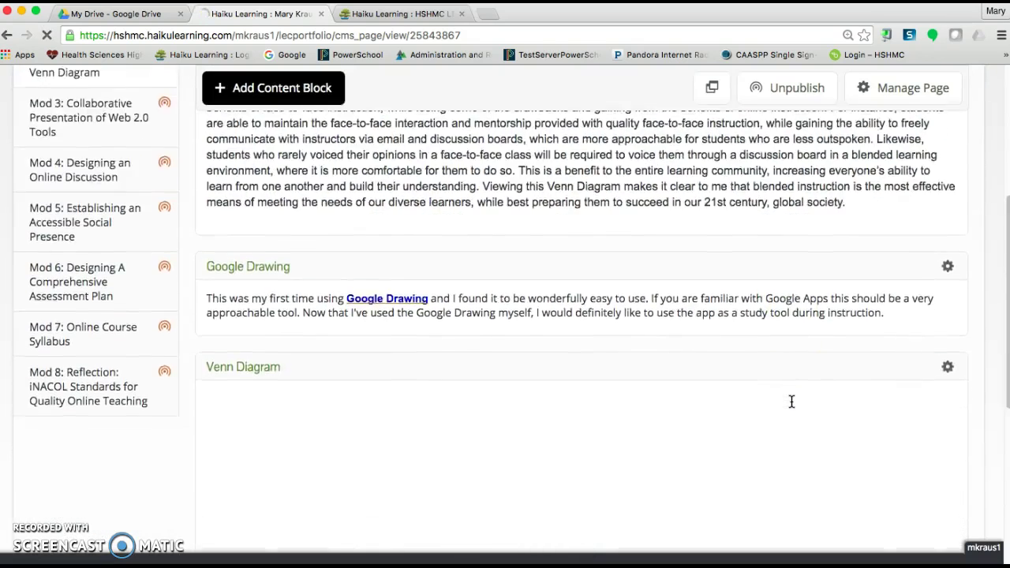
scroll(792, 402, "down", 4)
scroll(792, 402, "down", 1)
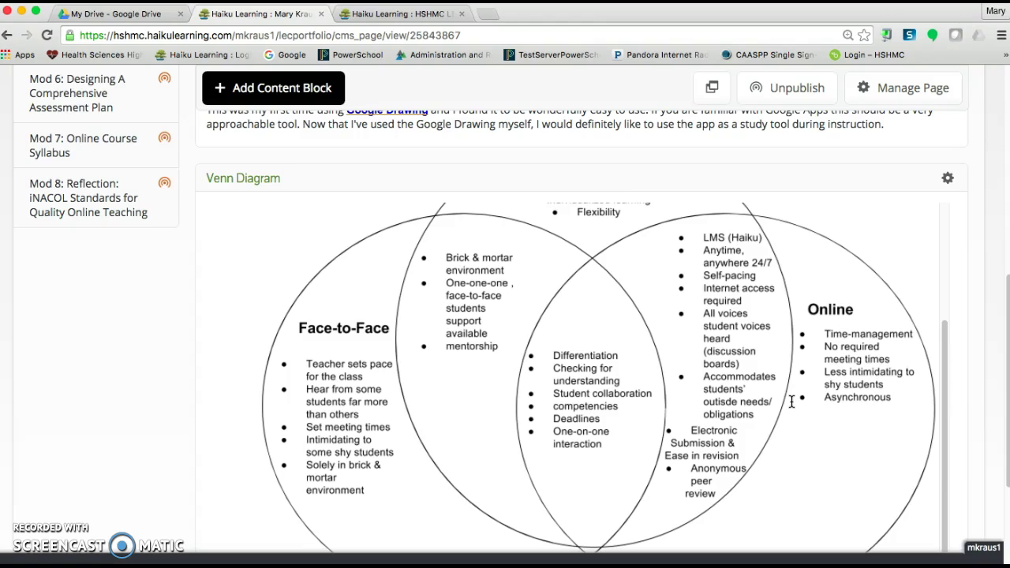
scroll(993, 451, "down", 5)
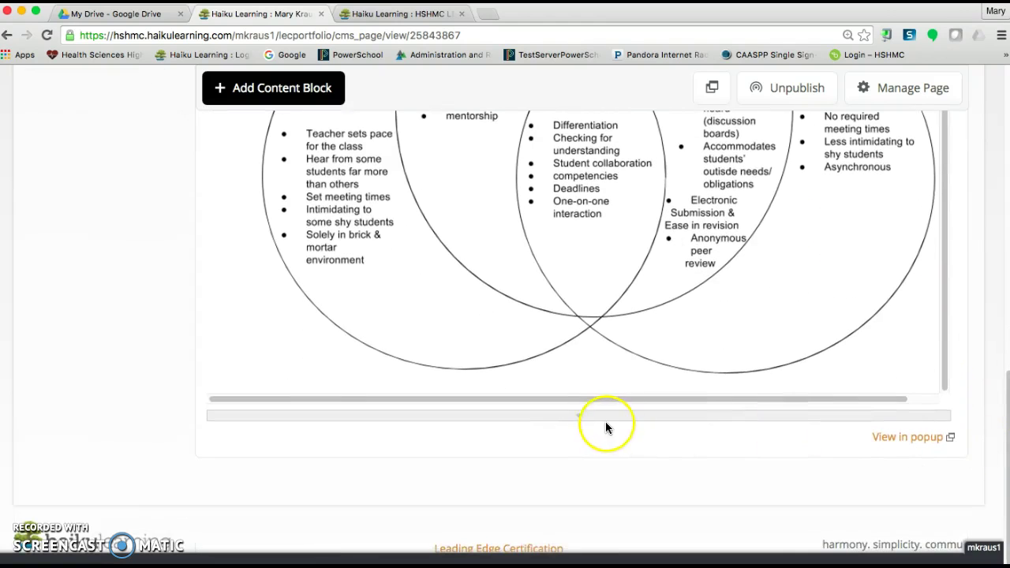
left_click_drag(579, 419, 579, 552)
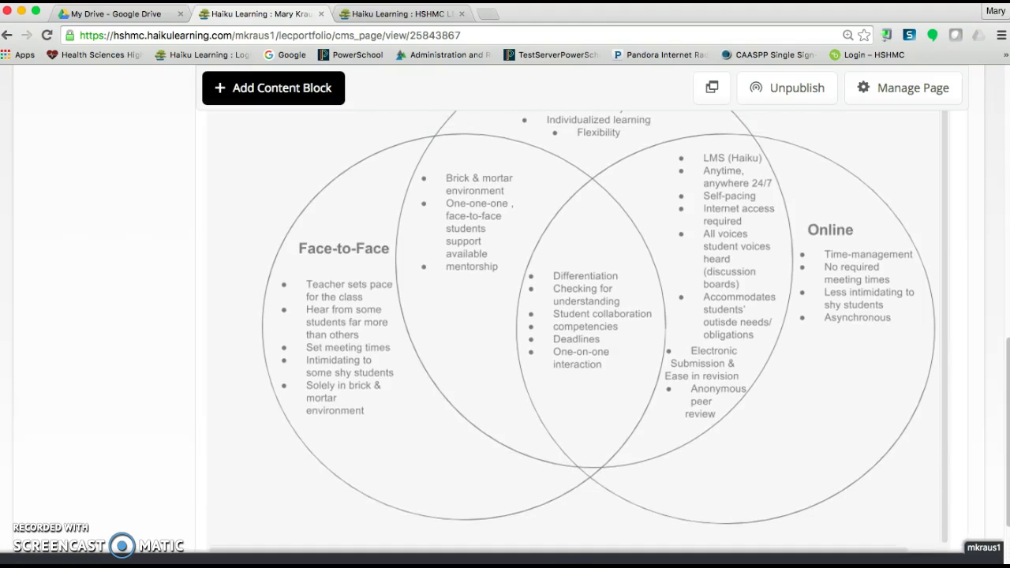
scroll(906, 488, "up", 3)
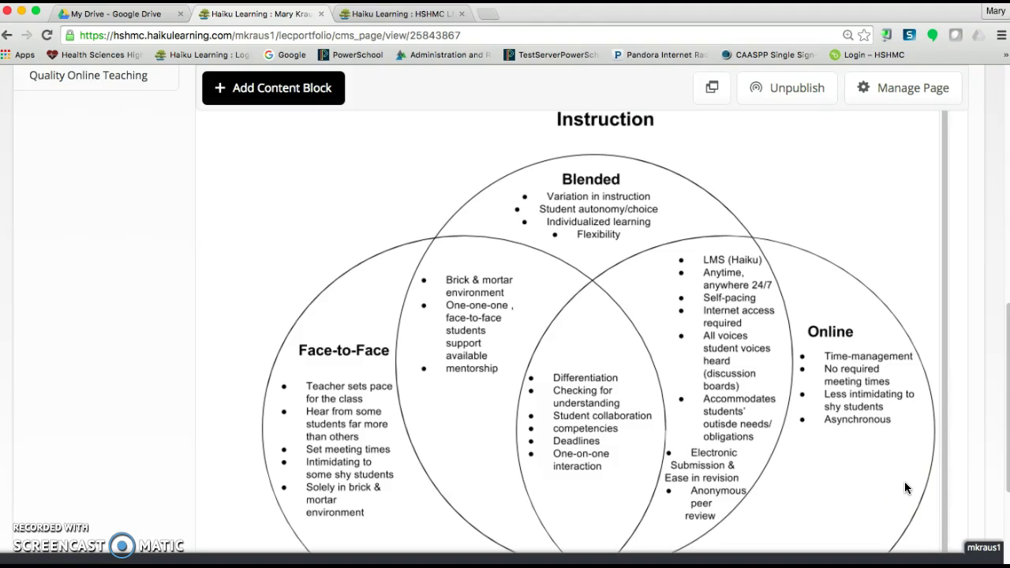
scroll(906, 488, "down", 2)
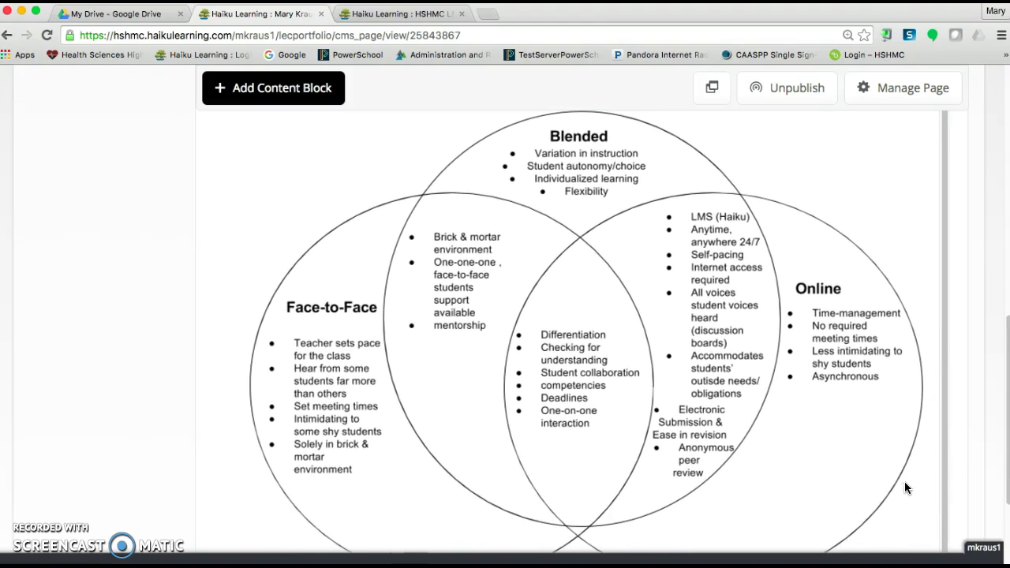
scroll(906, 487, "down", 1)
scroll(906, 487, "down", 3)
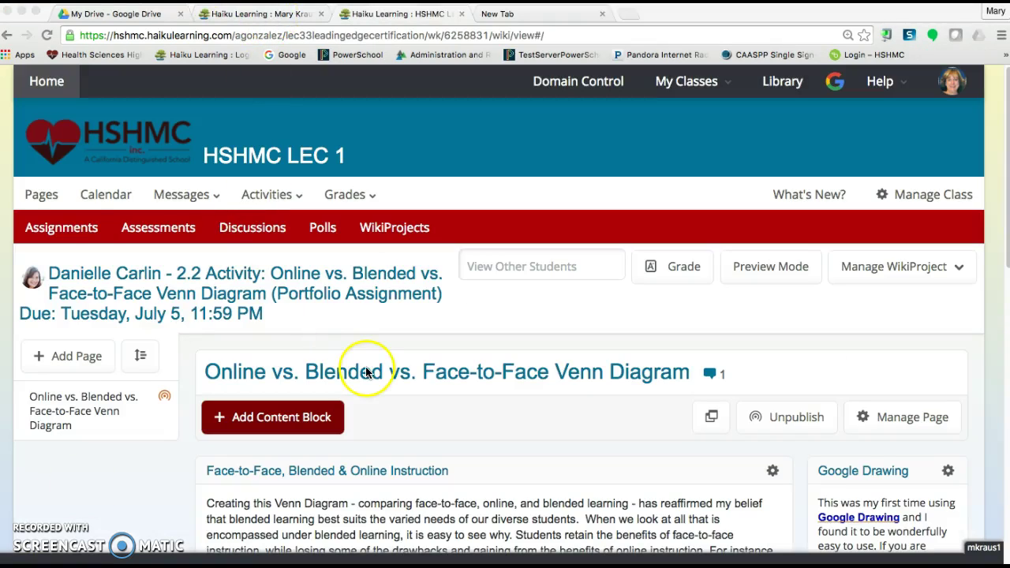
Open the "How to Earn Leading Edge Certification" page in the HSHMC LEC 1 class and look through it to Portfolio Examples.
left_click(45, 199)
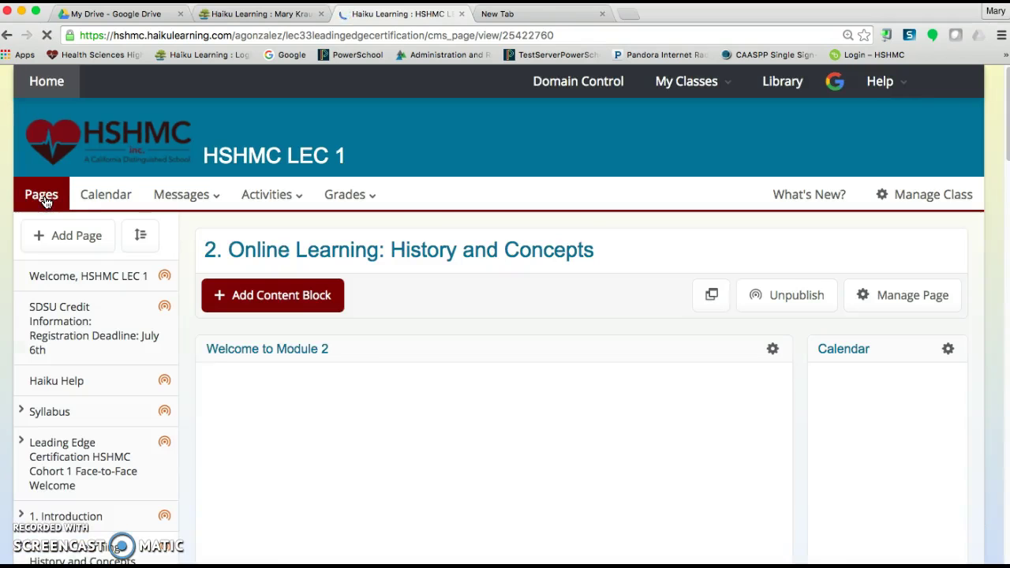
scroll(352, 416, "down", 10)
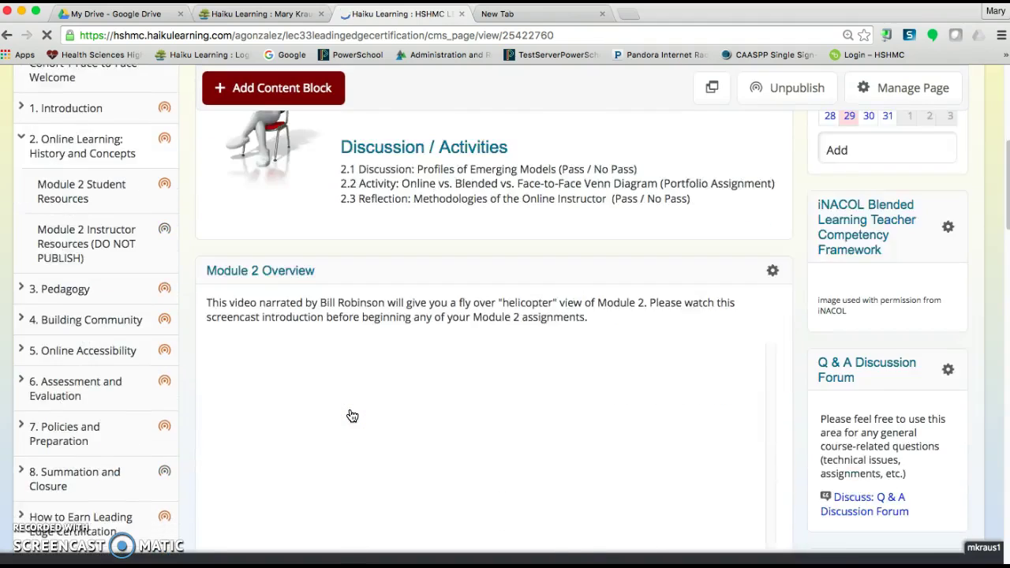
scroll(352, 416, "down", 2)
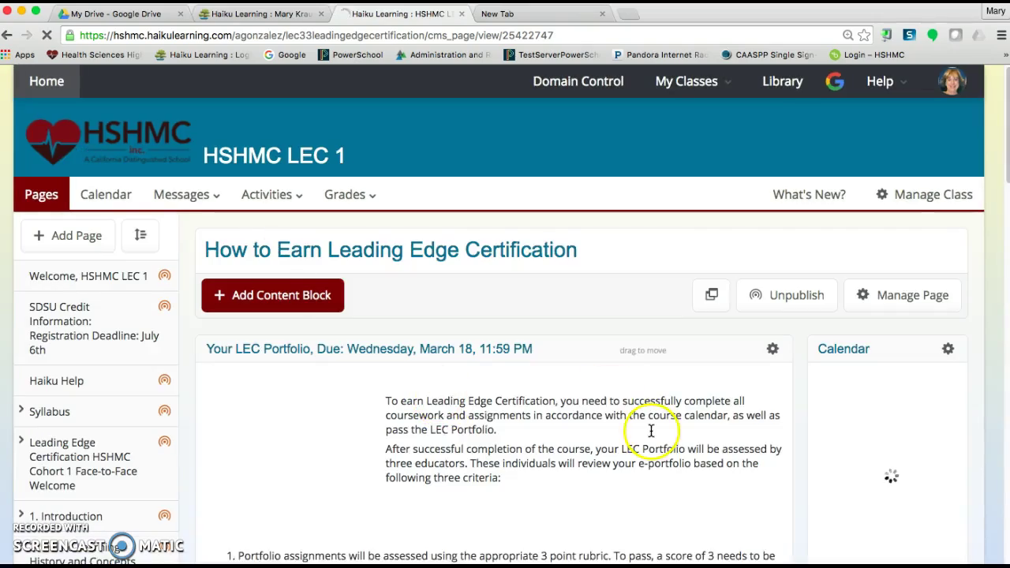
scroll(651, 432, "down", 13)
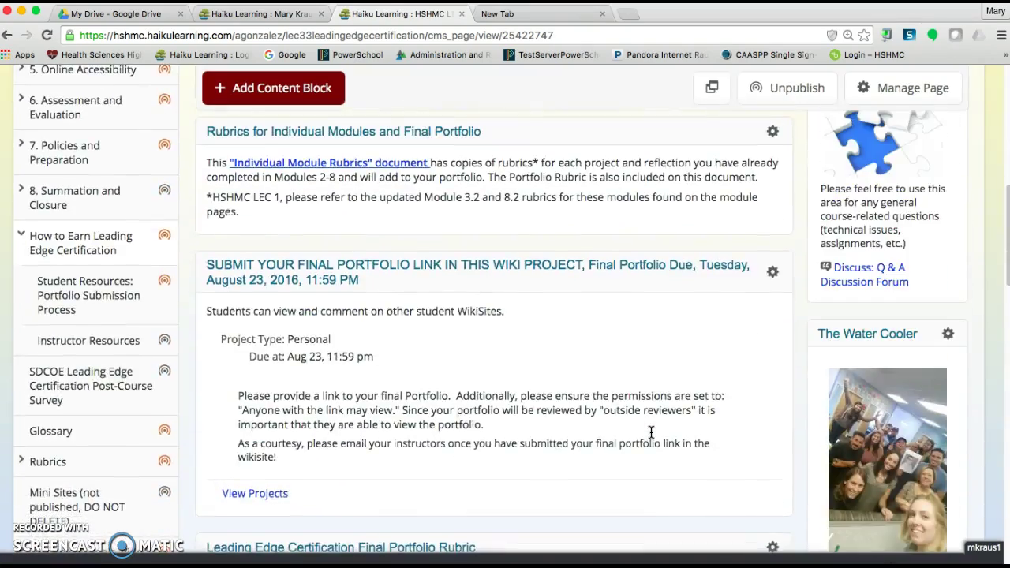
scroll(651, 432, "down", 12)
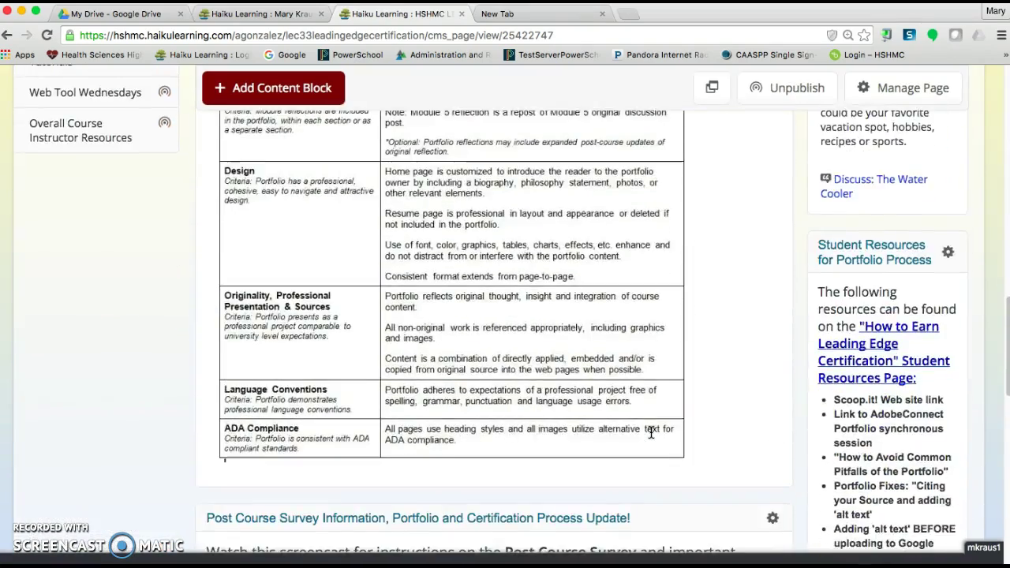
scroll(651, 432, "down", 8)
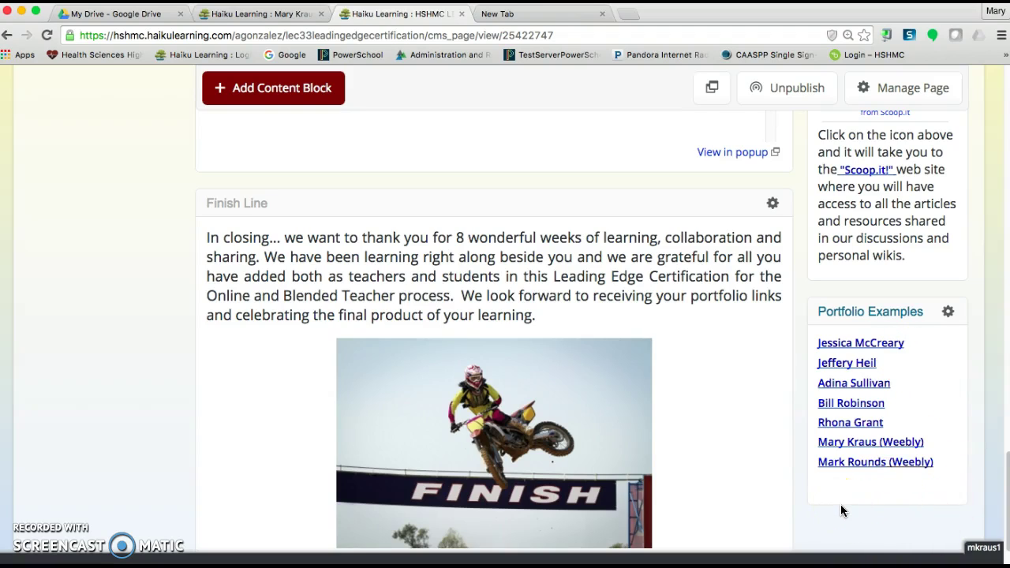
Open the first Weebly portfolio listed under Portfolio Examples and look through its Home page.
left_click(895, 446)
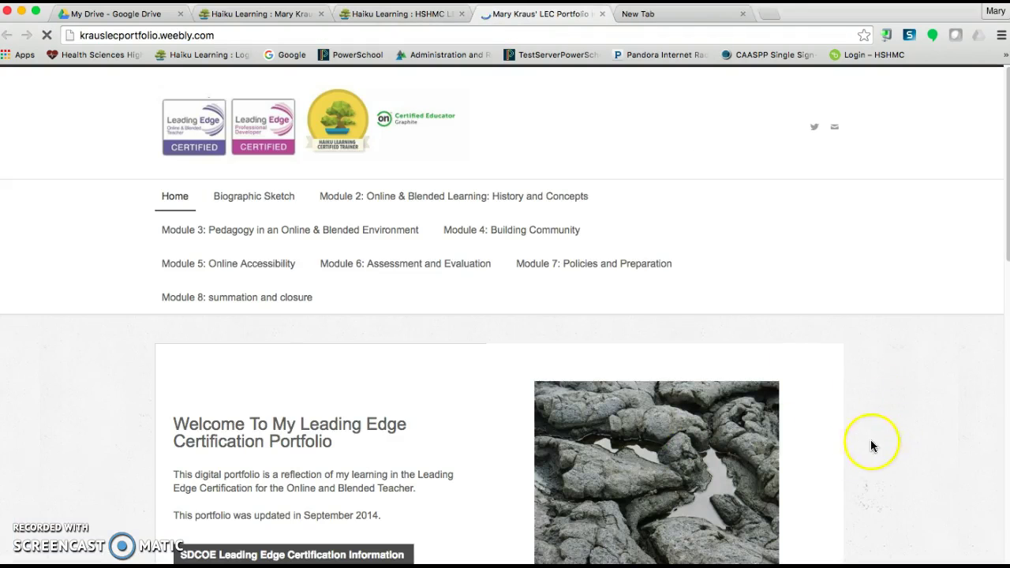
scroll(850, 455, "down", 3)
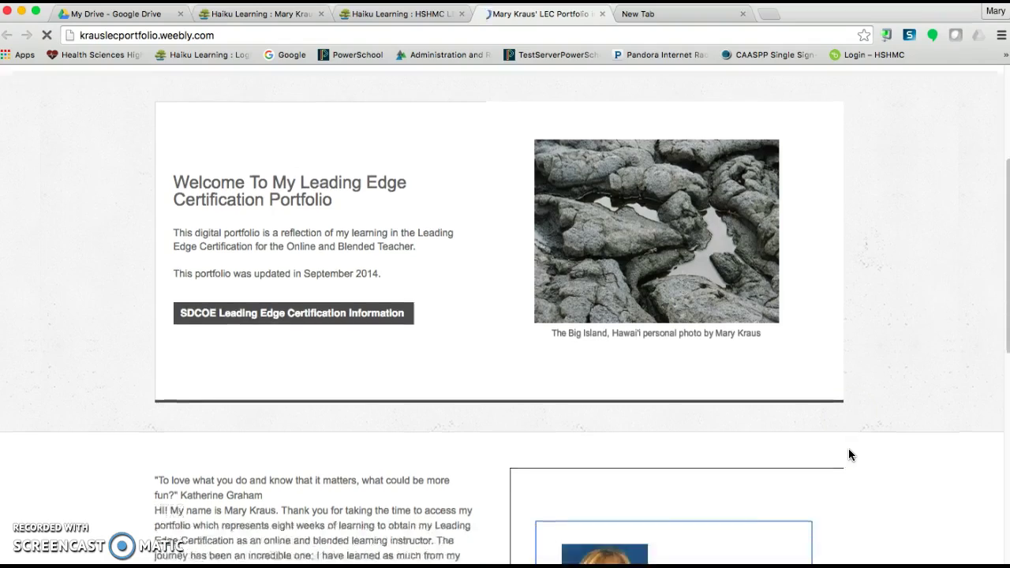
scroll(851, 456, "down", 2)
scroll(850, 456, "down", 5)
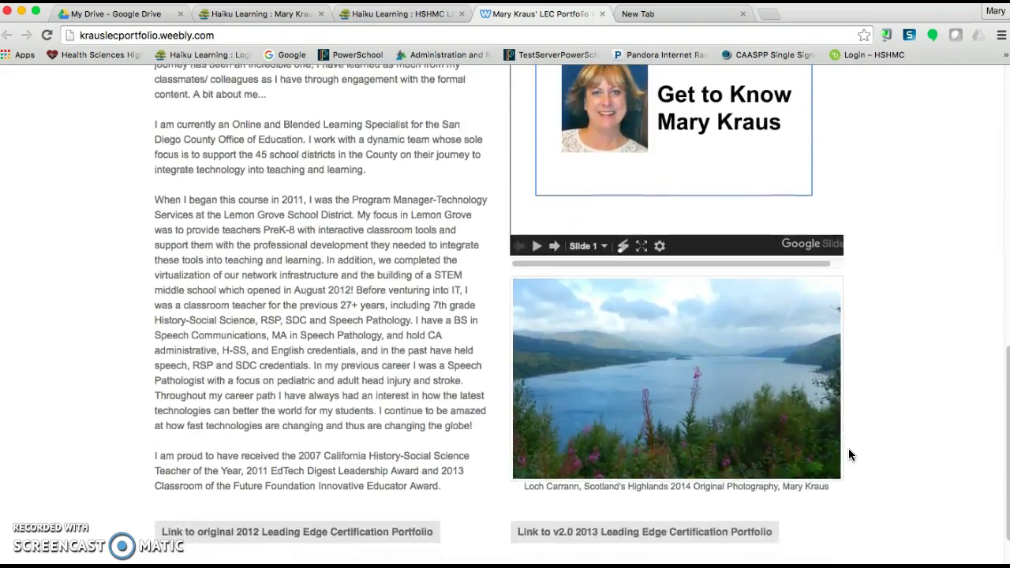
Open the example portfolio's "Module 2: Online & Blended Learning: History and Concepts" page and examine its objectives, Venn diagram and reflection.
scroll(848, 449, "up", 10)
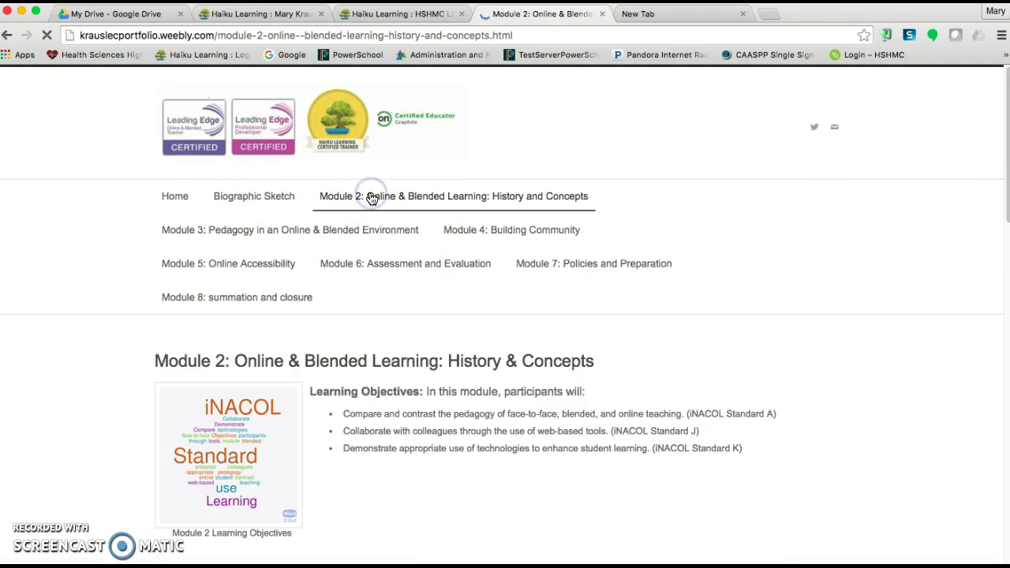
scroll(870, 465, "down", 5)
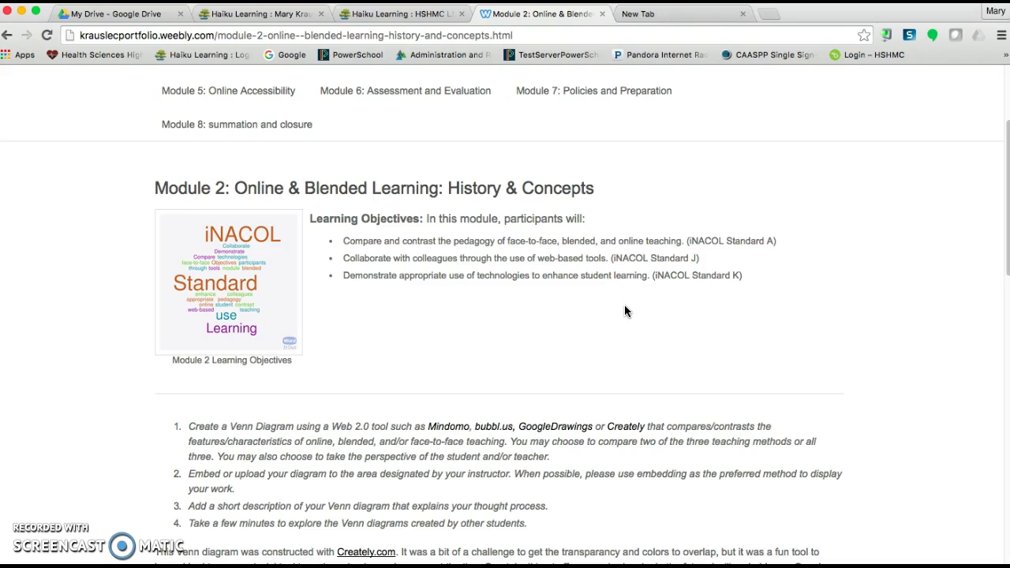
scroll(882, 395, "down", 2)
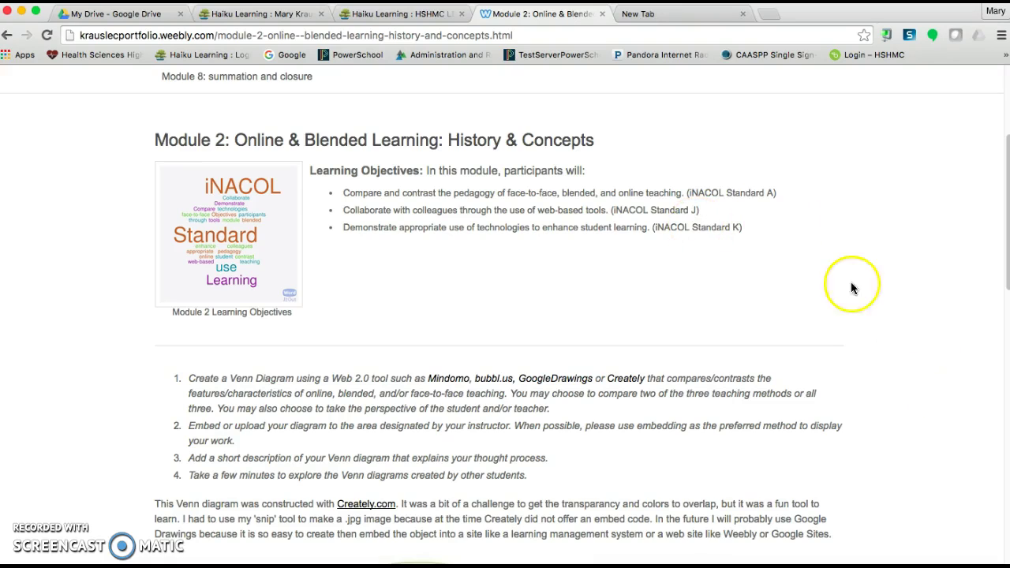
scroll(885, 431, "down", 1)
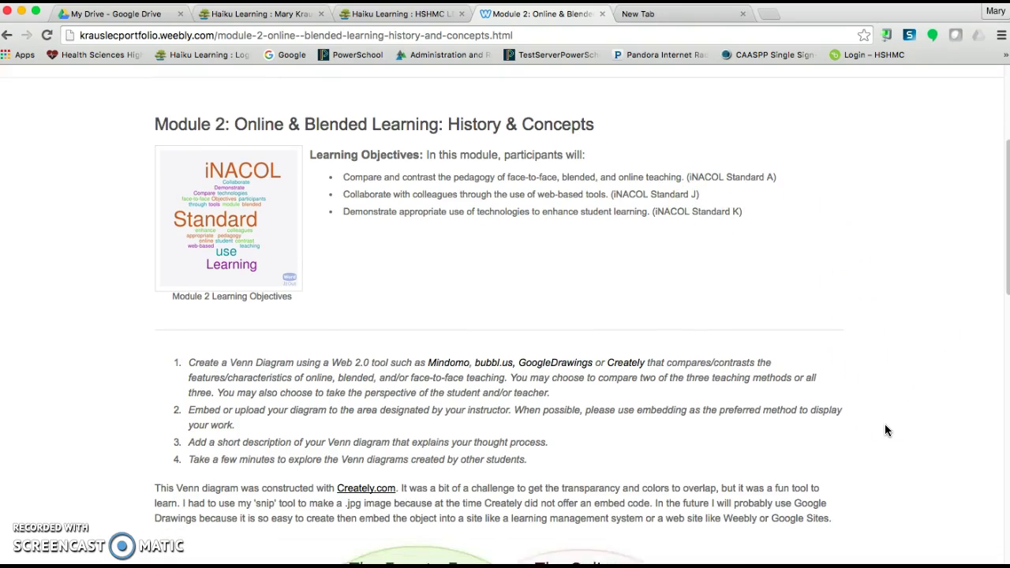
scroll(885, 431, "down", 5)
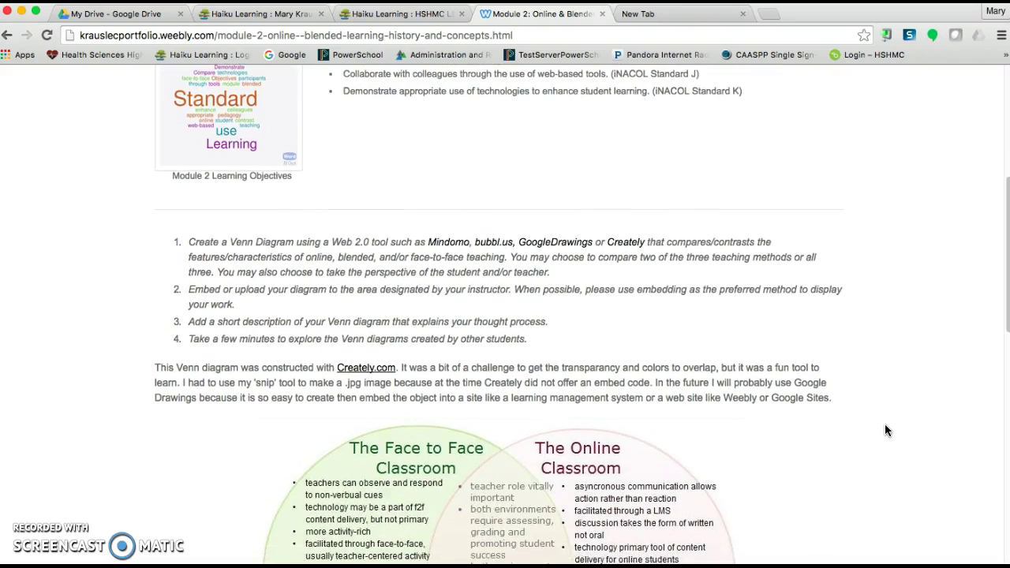
scroll(885, 431, "down", 1)
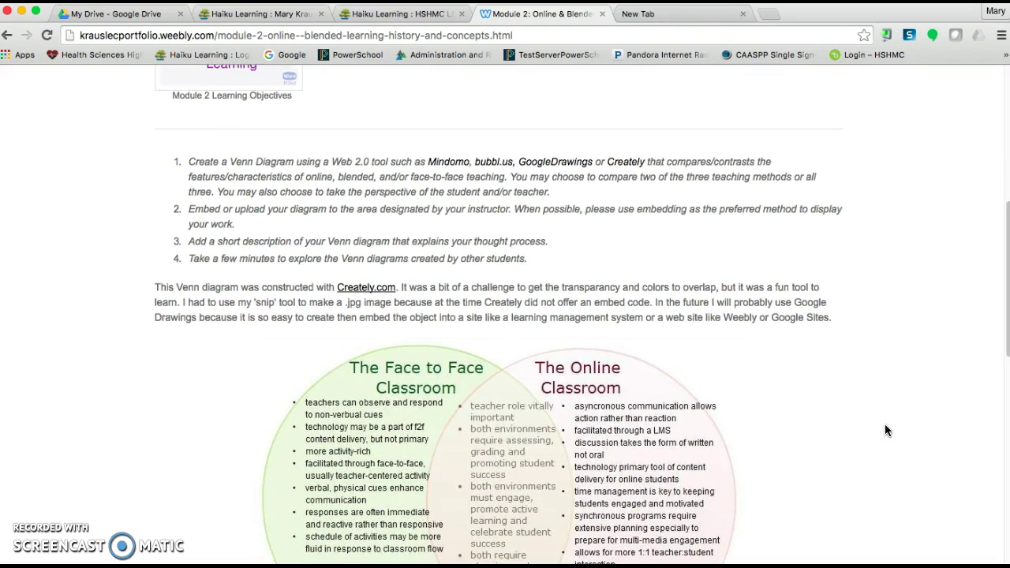
scroll(893, 430, "down", 10)
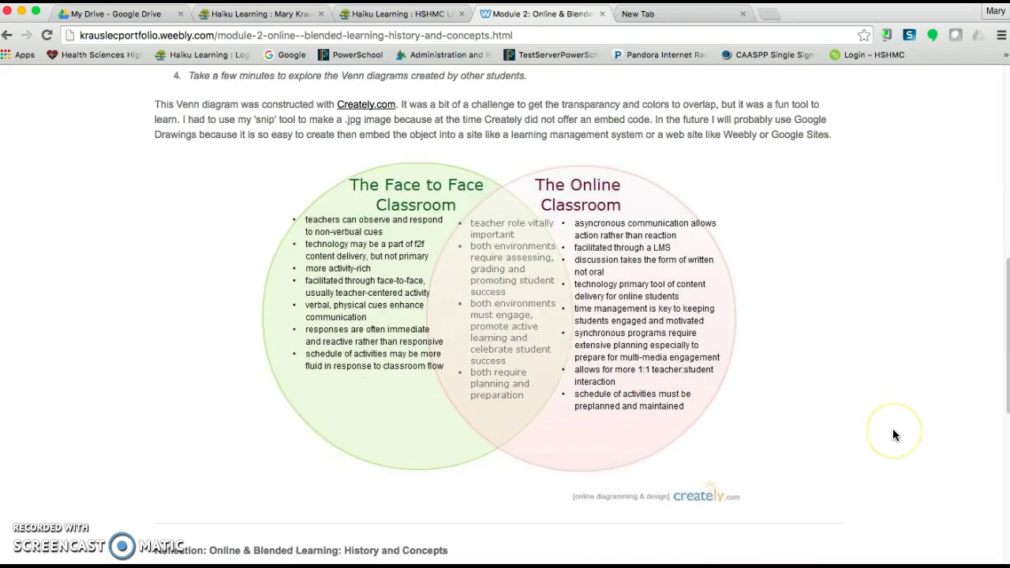
scroll(893, 435, "down", 1)
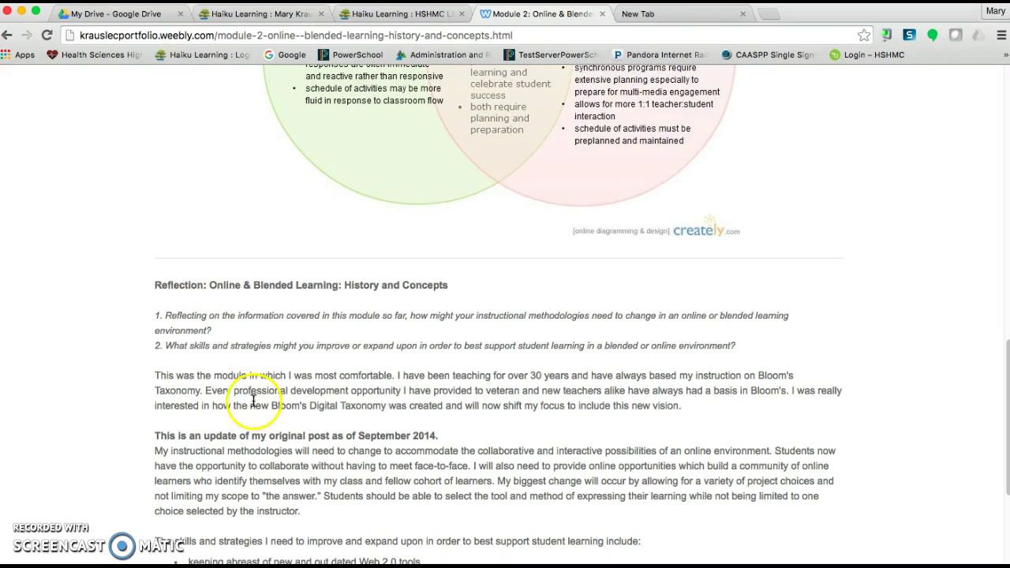
Read the reflection answers and the skills and strategies list at the end of the example portfolio's Module 2 page.
scroll(900, 465, "down", 3)
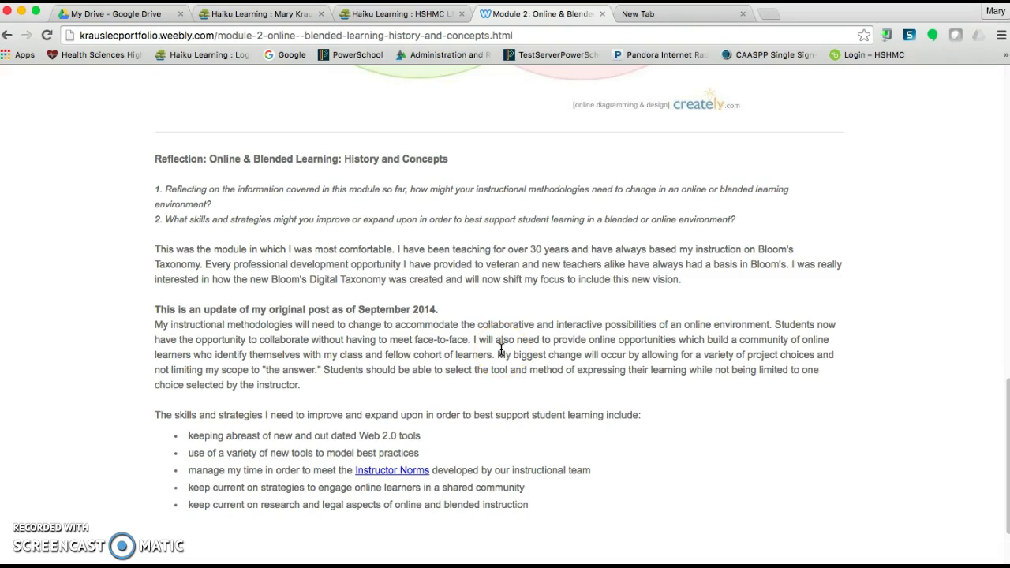
scroll(879, 424, "down", 2)
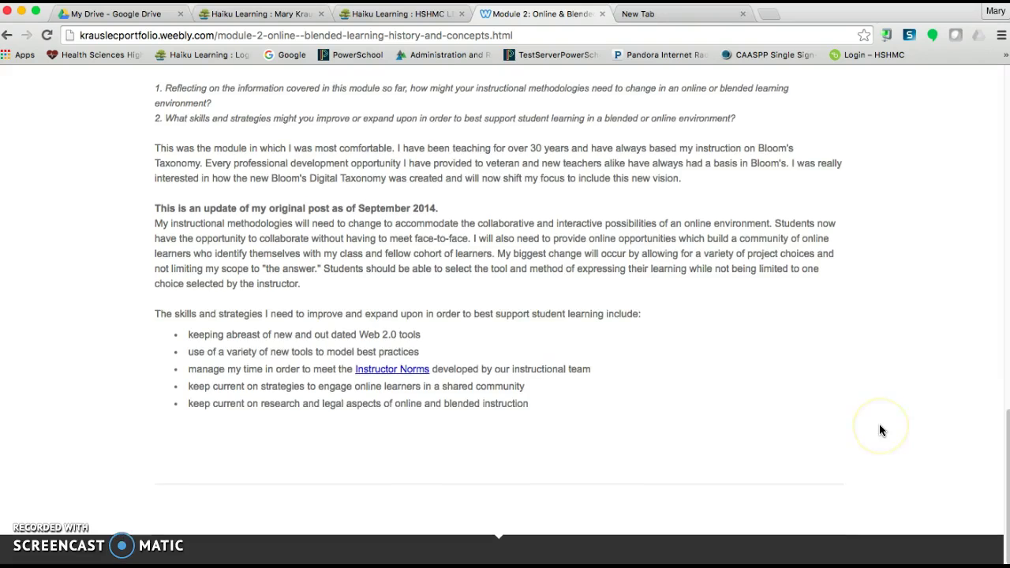
scroll(881, 427, "up", 1)
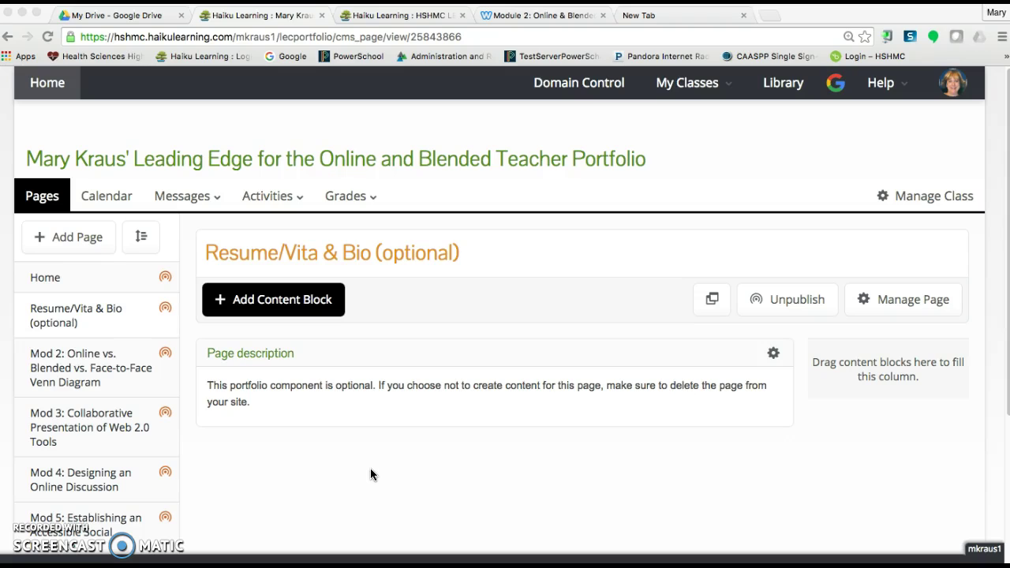
Open the Haiku portfolio's "Mod 2: Online vs. Blended vs. Face-to-Face Venn Diagram" page and look through its content blocks.
left_click(80, 370)
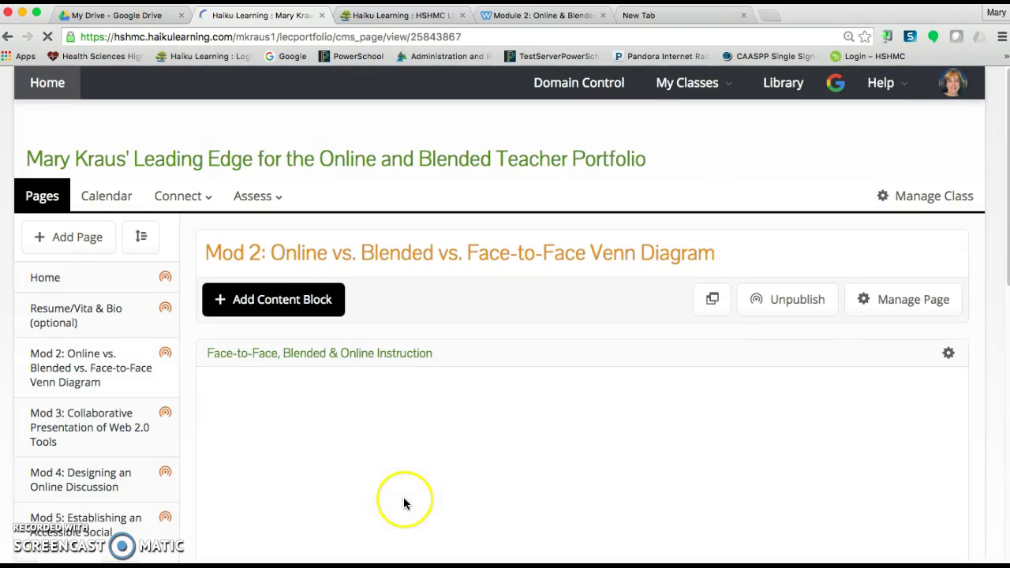
scroll(444, 446, "down", 1)
scroll(444, 450, "down", 3)
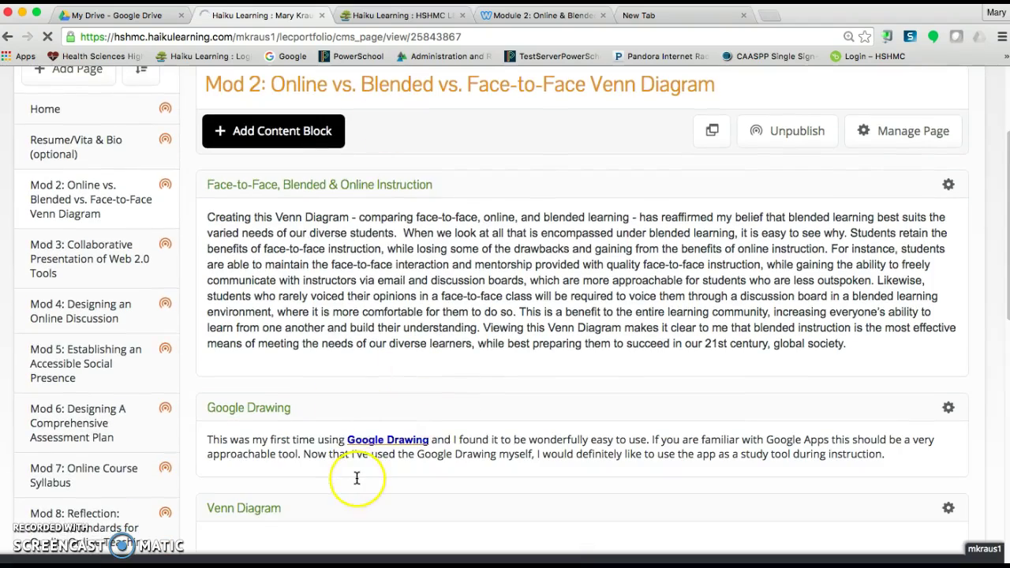
scroll(356, 478, "down", 5)
scroll(356, 478, "down", 10)
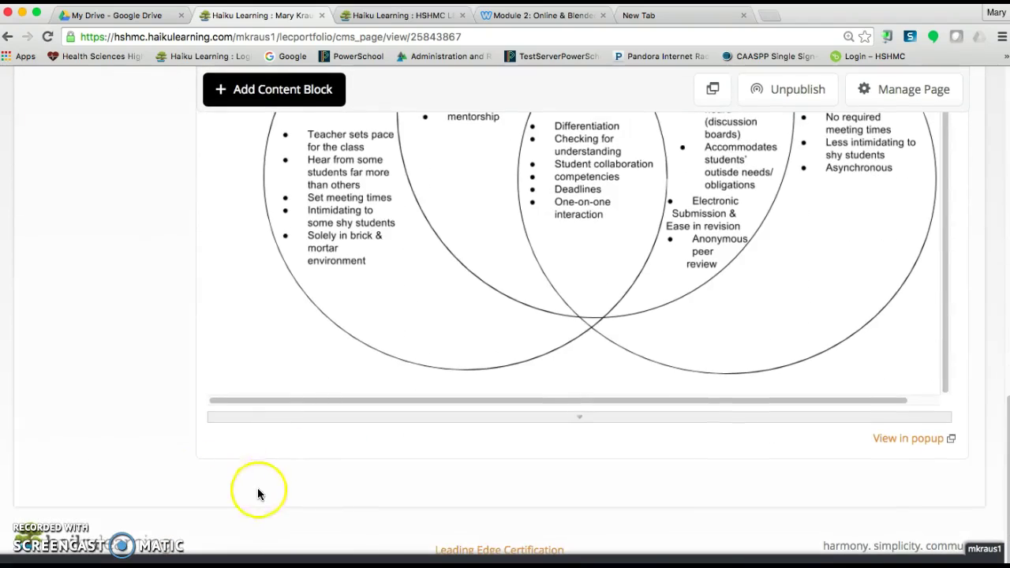
Open the project list of the 2.3 Reflection assignment on the HSHMC LEC 1 class's Module 2 page.
left_click(413, 16)
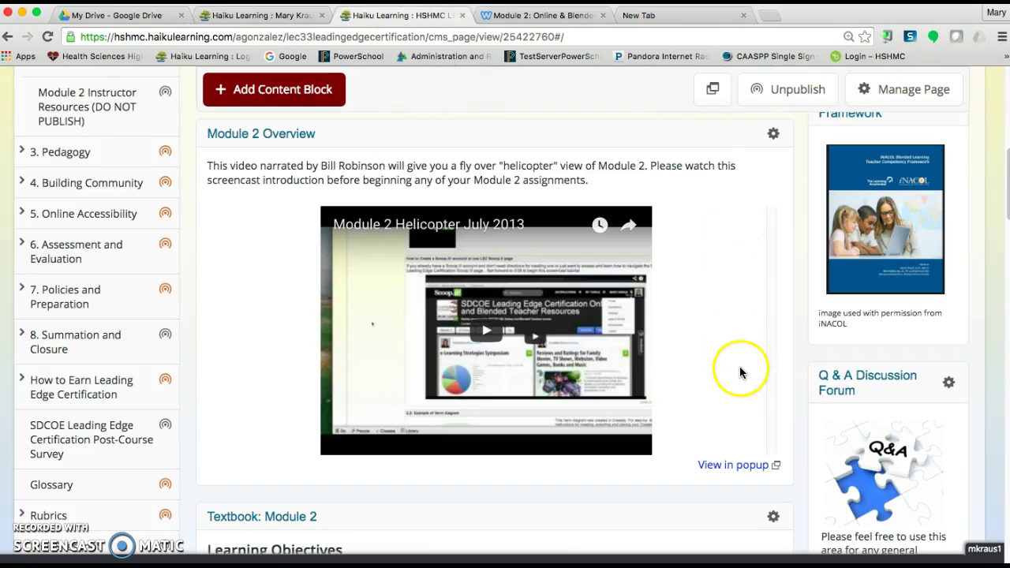
scroll(101, 129, "up", 3)
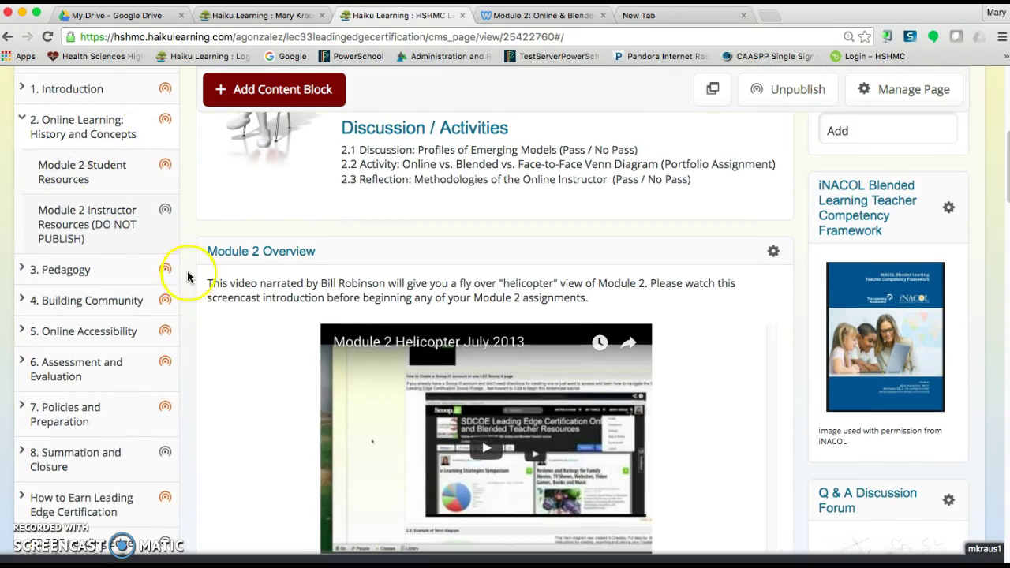
scroll(292, 372, "down", 10)
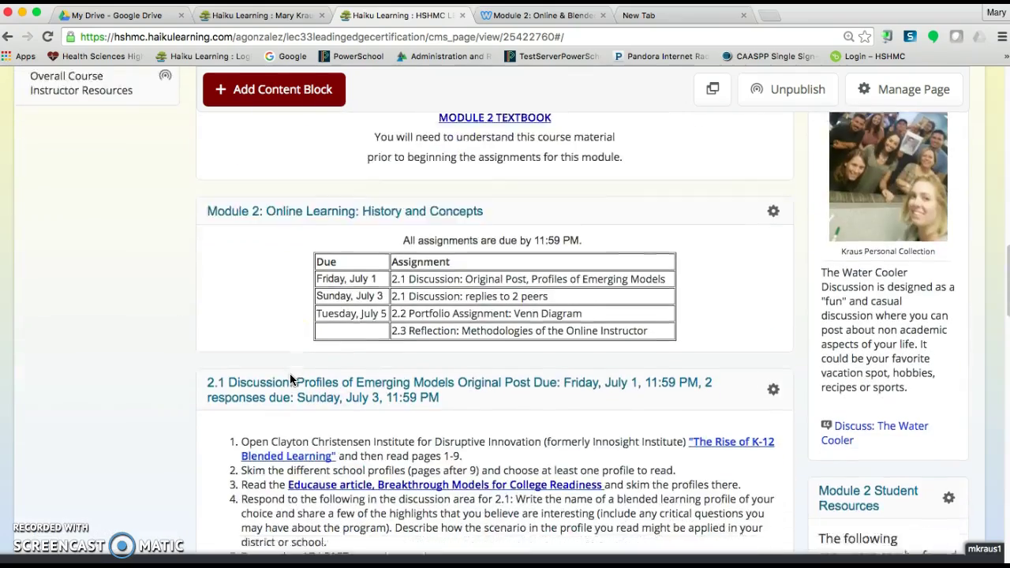
scroll(290, 380, "down", 5)
scroll(289, 442, "down", 10)
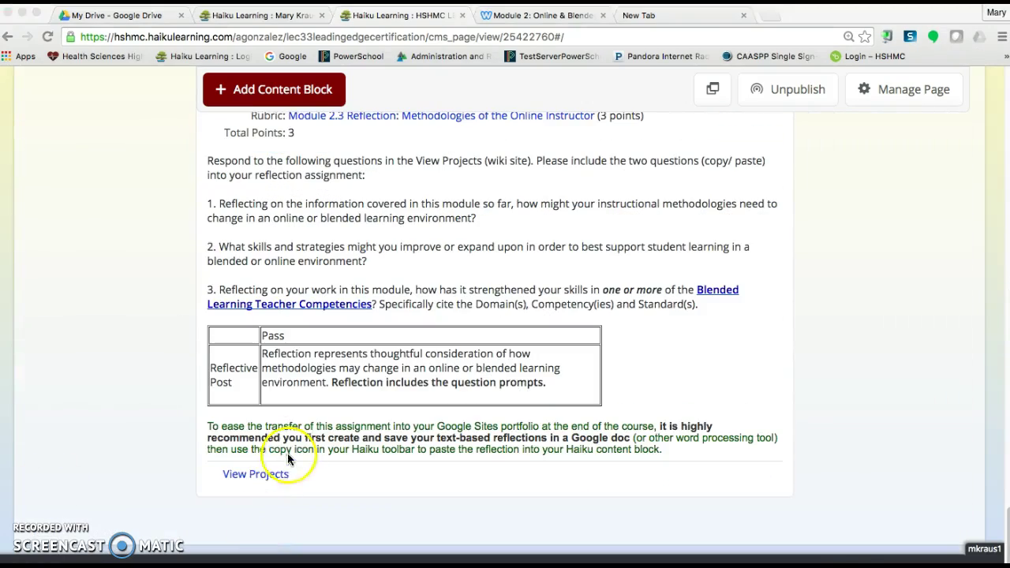
left_click(274, 476)
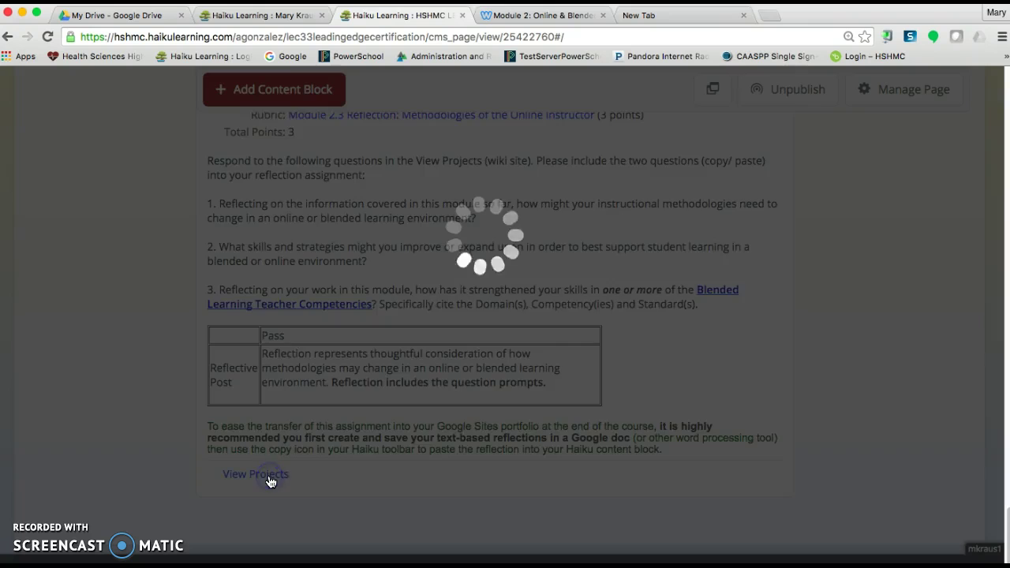
Open the participant's 2.3 Reflection wiki site and look through the "Methodologies of the Online Instructor" block.
scroll(603, 352, "down", 8)
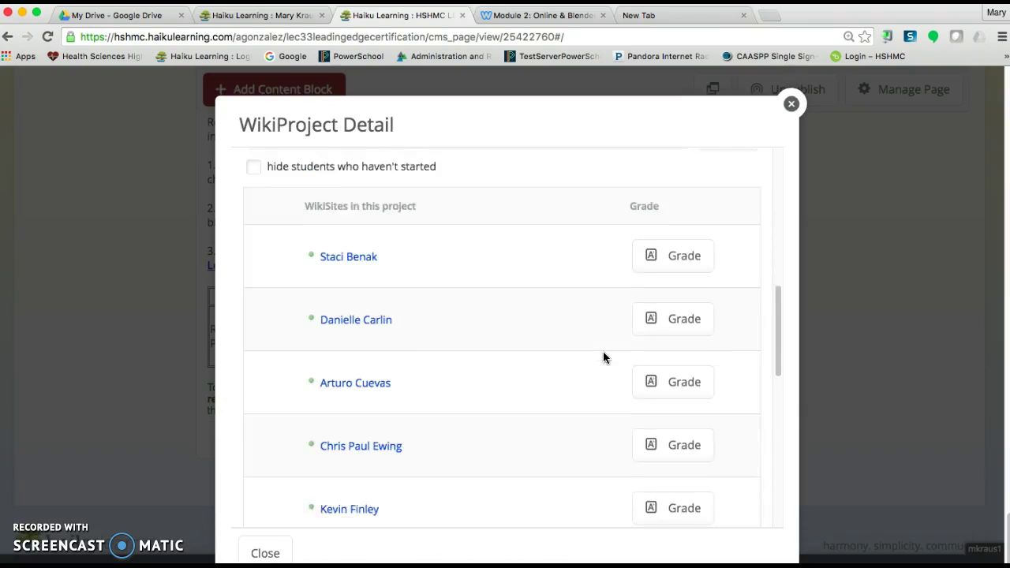
scroll(603, 357, "down", 2)
left_click(553, 245)
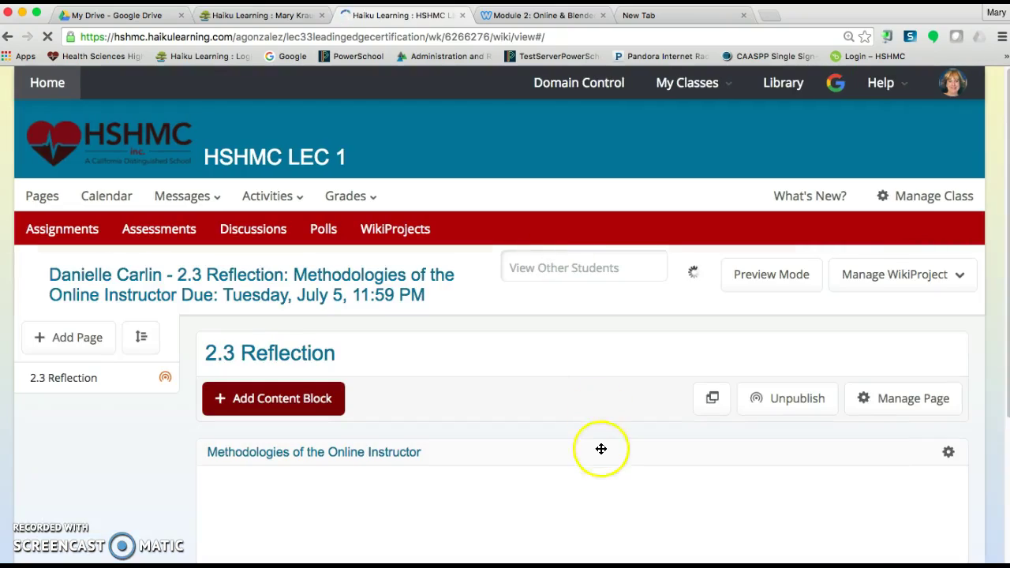
scroll(600, 453, "down", 10)
scroll(601, 455, "up", 10)
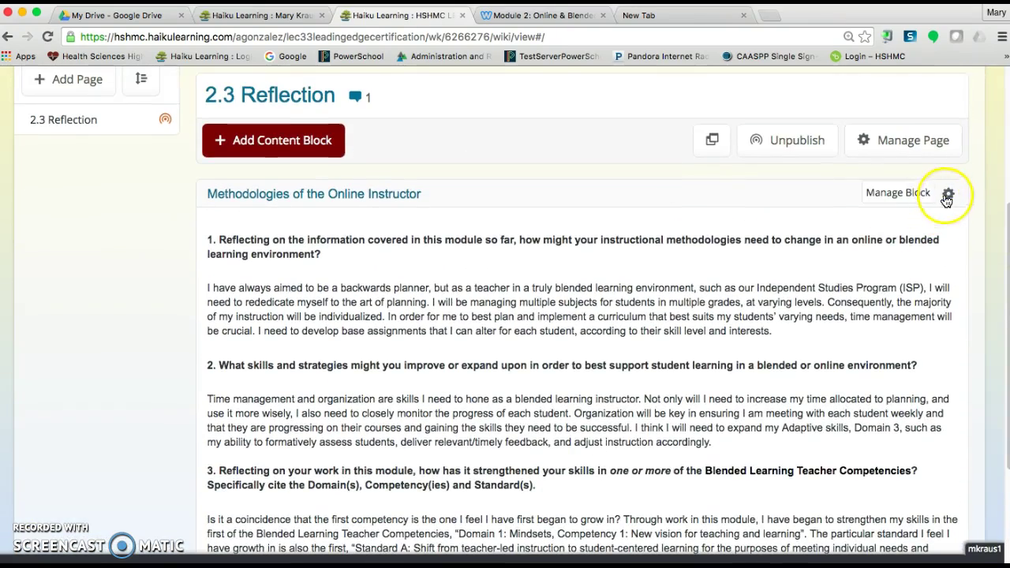
Start copying the "Methodologies of the Online Instructor" block with the Leading Edge for the Online and Blended Teacher Portfolio class as destination.
left_click(948, 196)
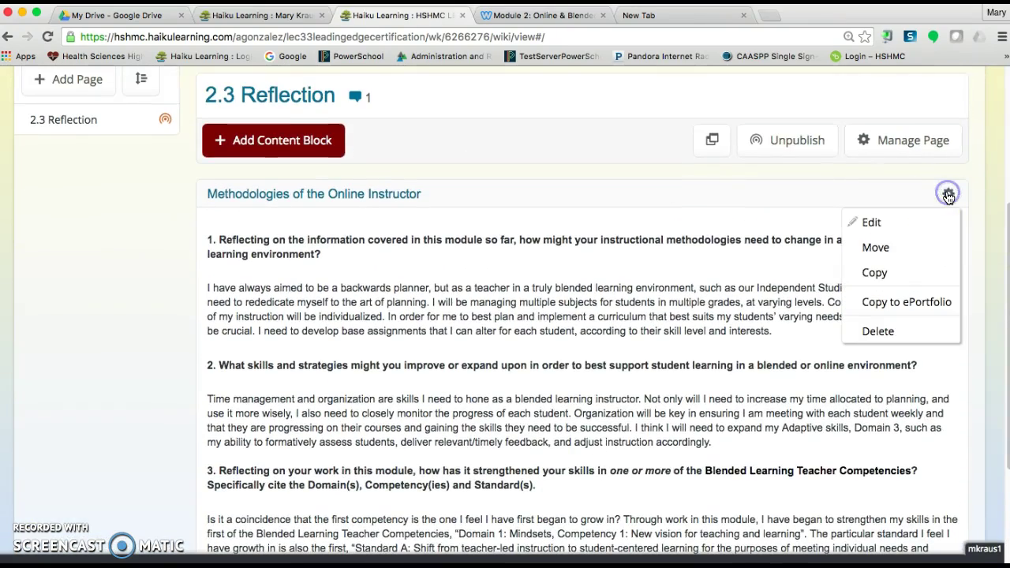
left_click(876, 274)
left_click(525, 253)
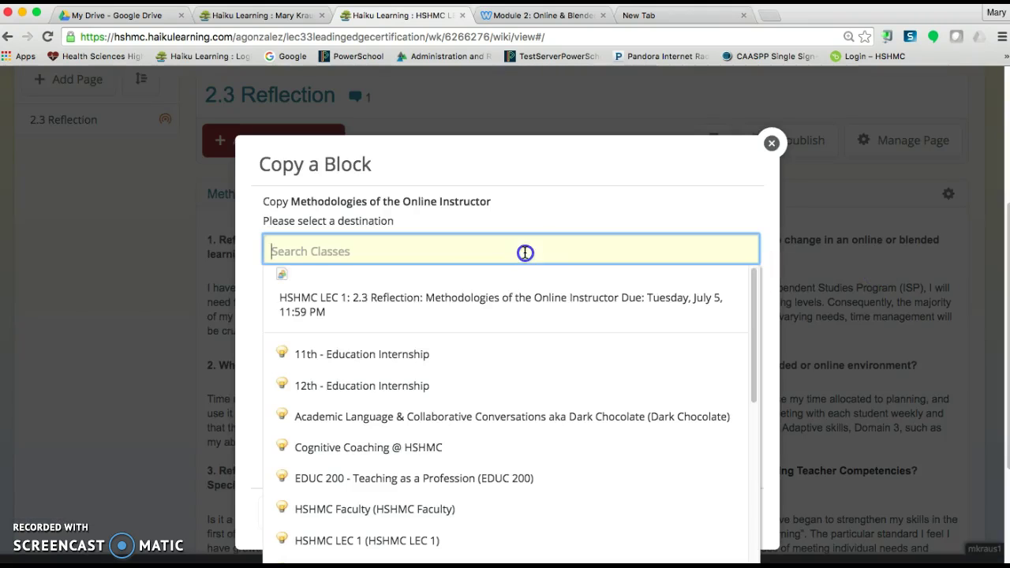
scroll(452, 474, "down", 5)
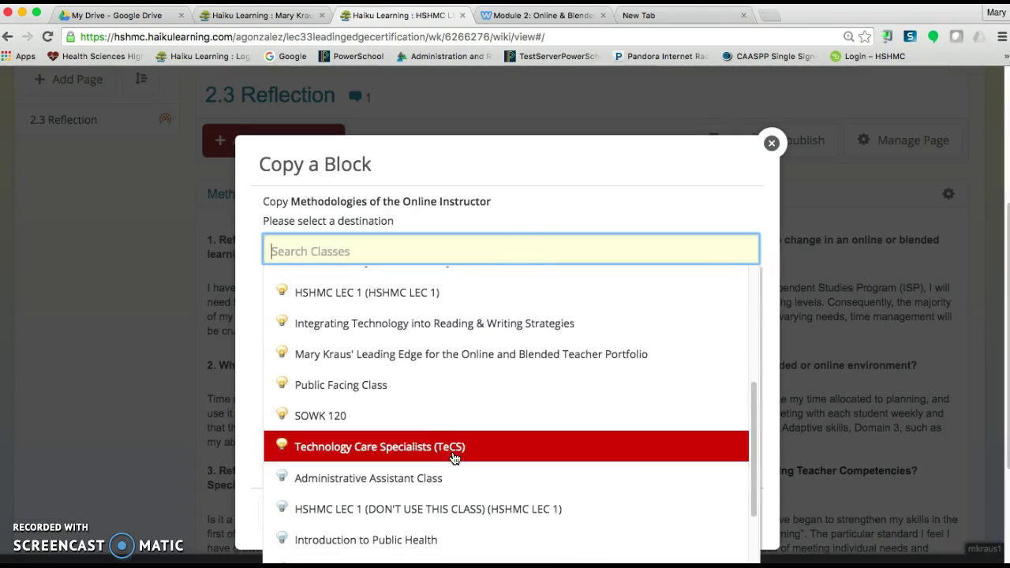
left_click(501, 357)
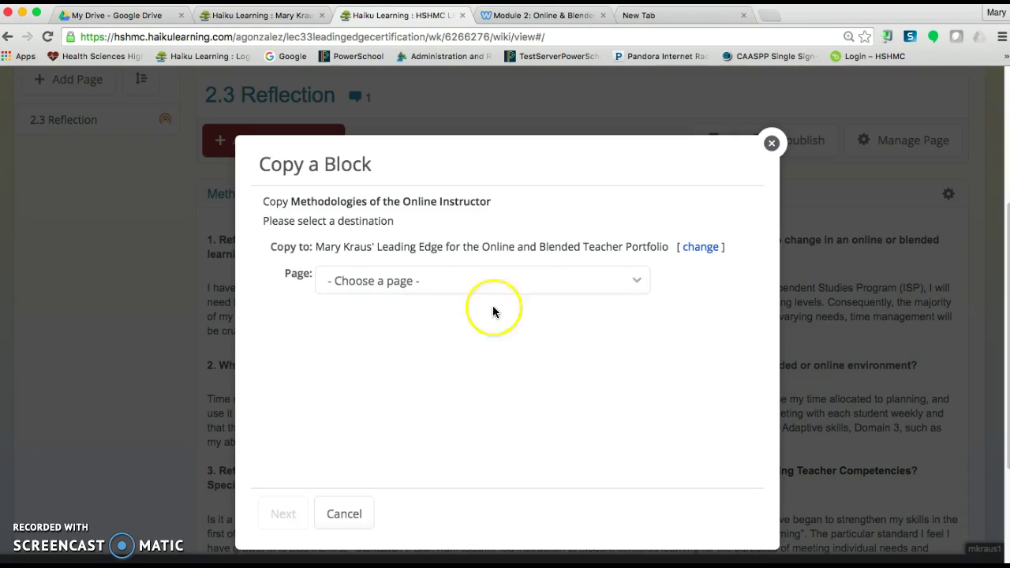
Copy the block to the bottom of column 1 on the portfolio's "Mod 2: Online vs. Blended vs. Face-to-Face Venn Diagram" page.
left_click(501, 284)
left_click(498, 329)
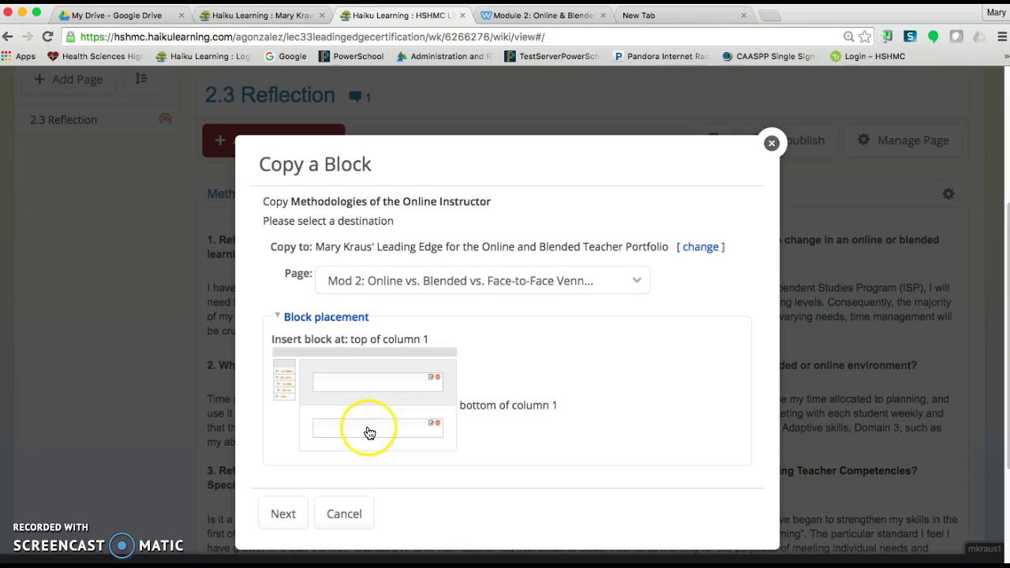
left_click(369, 432)
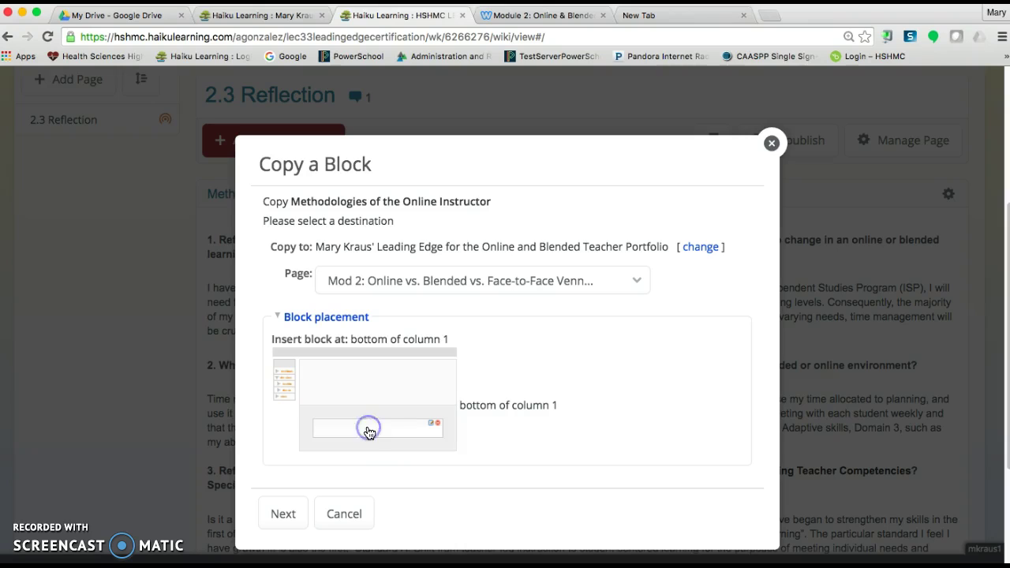
left_click(281, 524)
left_click(282, 521)
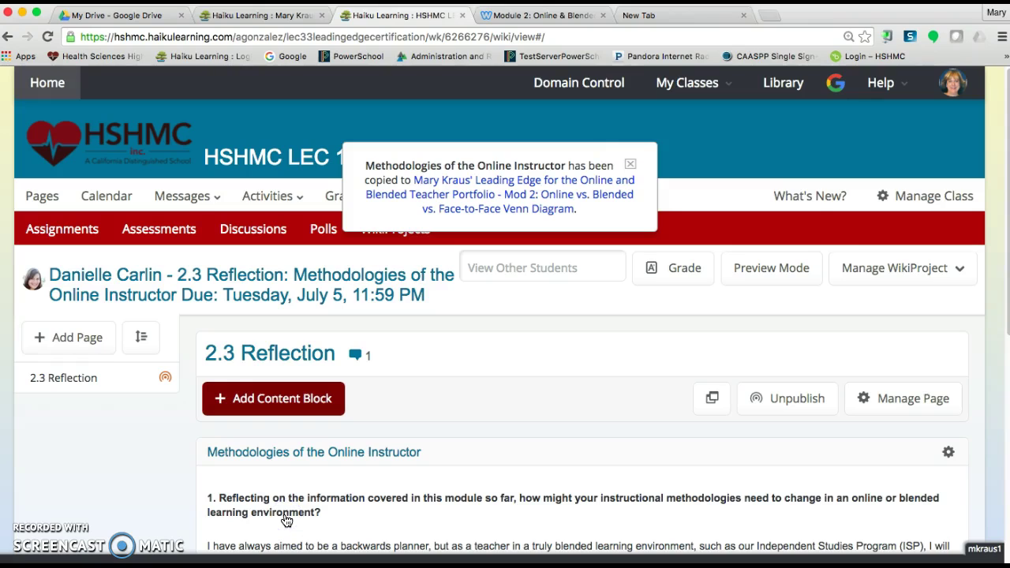
left_click(631, 165)
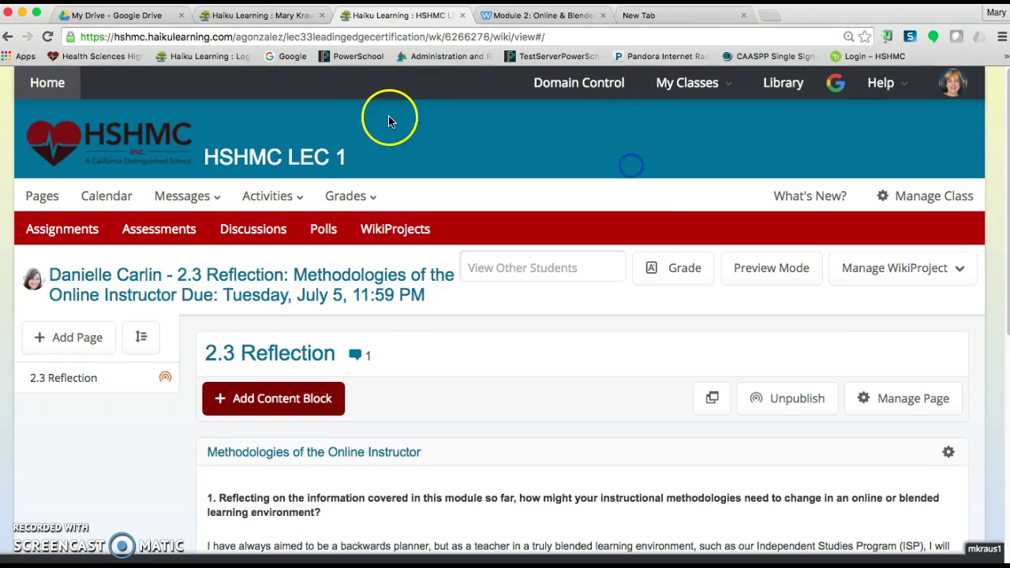
Reload the portfolio's Mod 2 page and check the "Methodologies of the Online Instructor" block and the blocks above it.
left_click(269, 15)
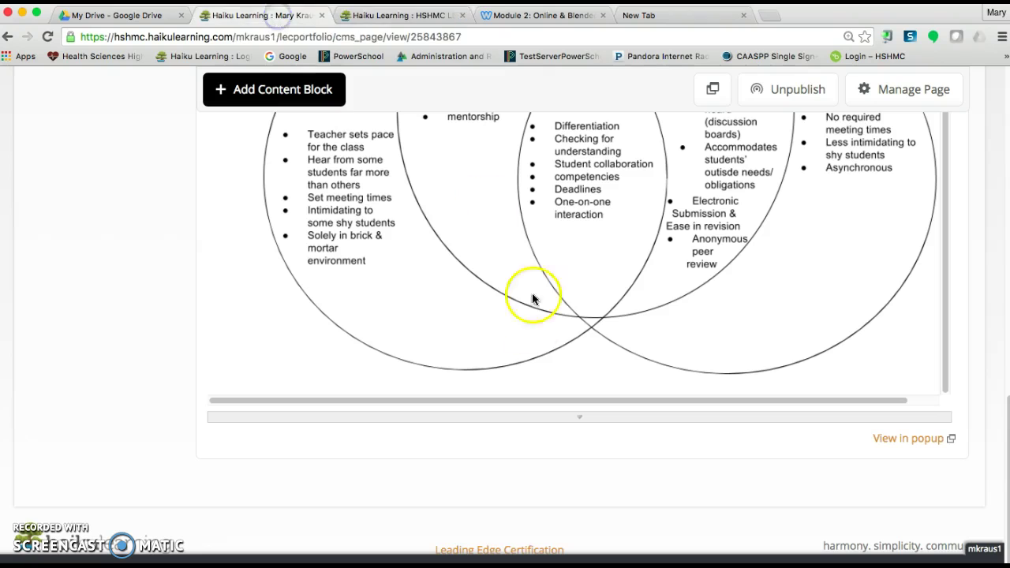
left_click(48, 37)
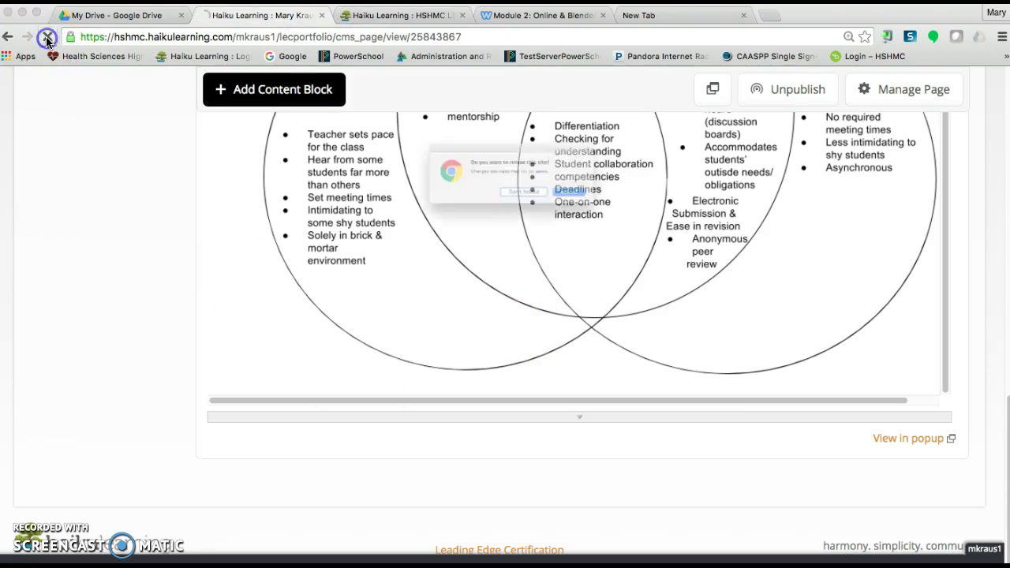
left_click(621, 208)
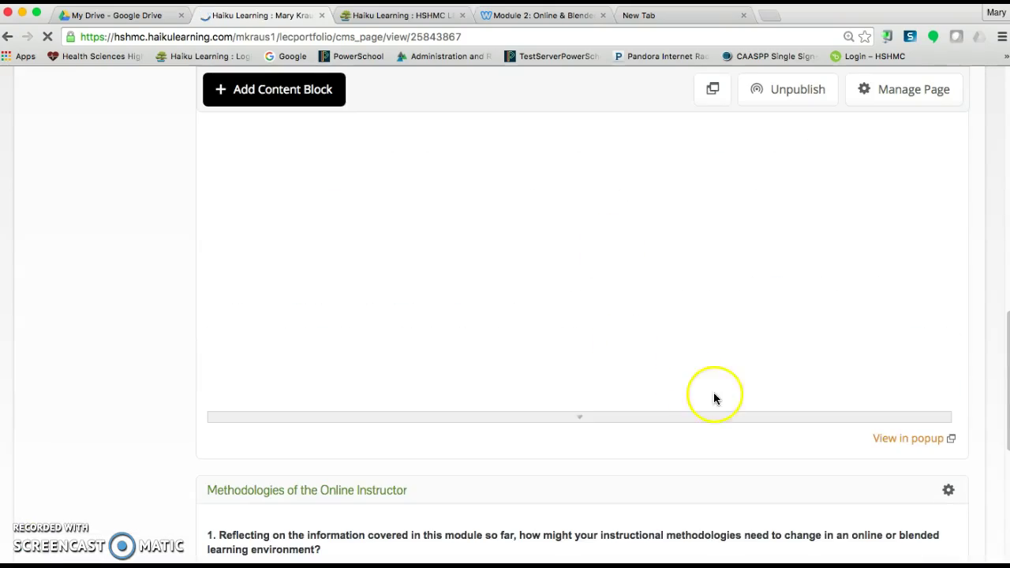
scroll(730, 401, "down", 5)
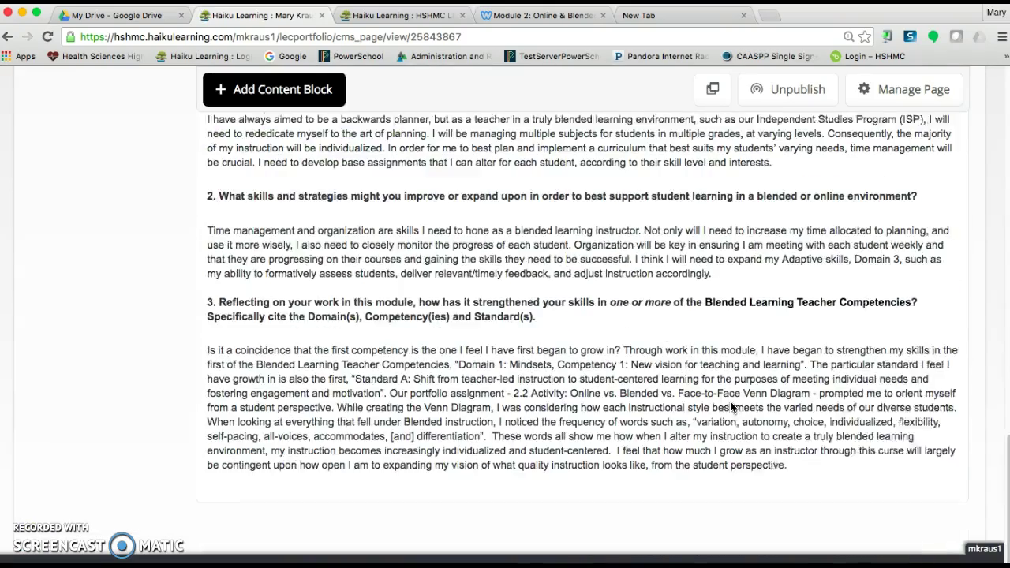
scroll(732, 407, "up", 15)
scroll(730, 407, "down", 10)
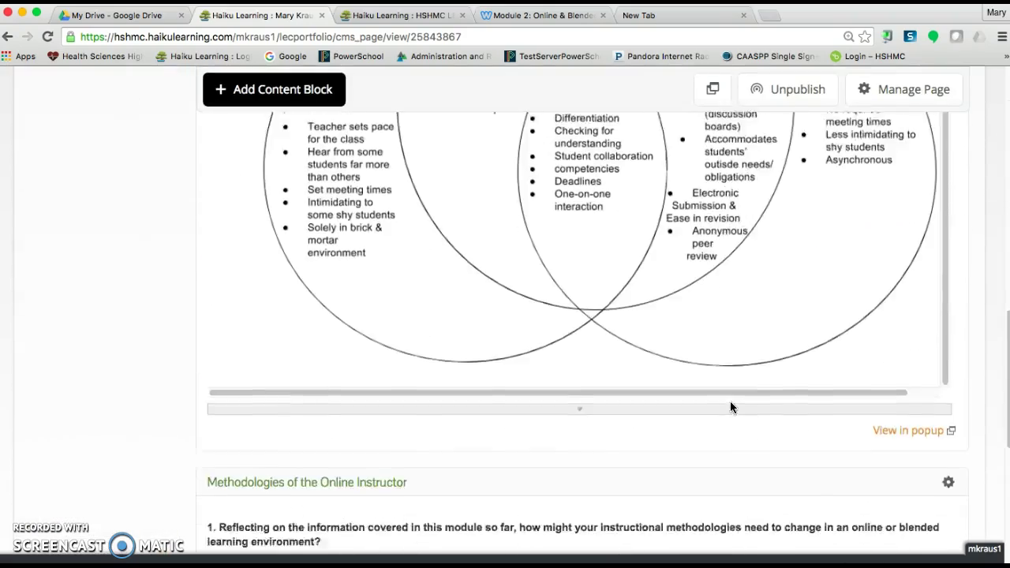
scroll(730, 408, "down", 6)
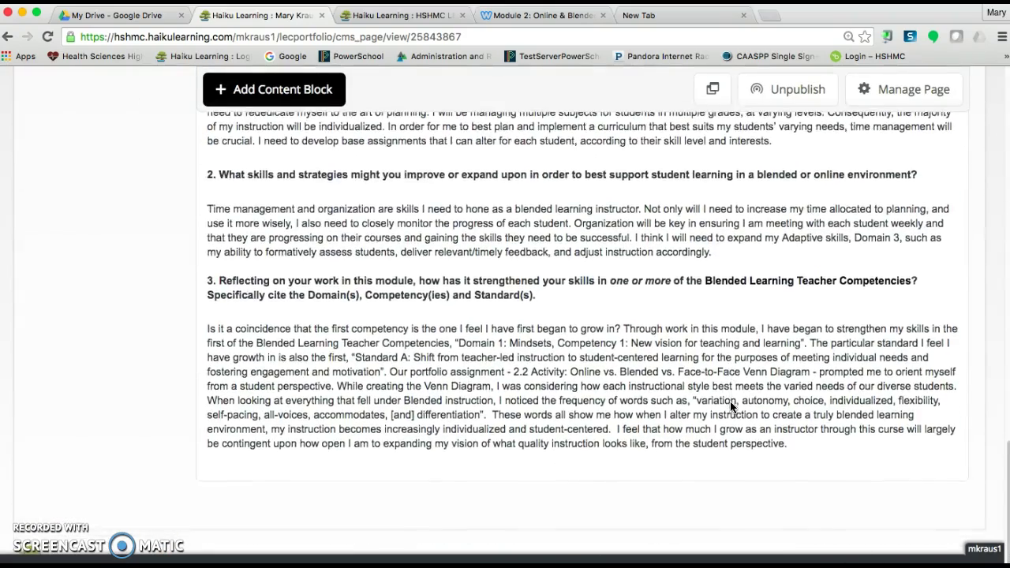
scroll(732, 407, "down", 1)
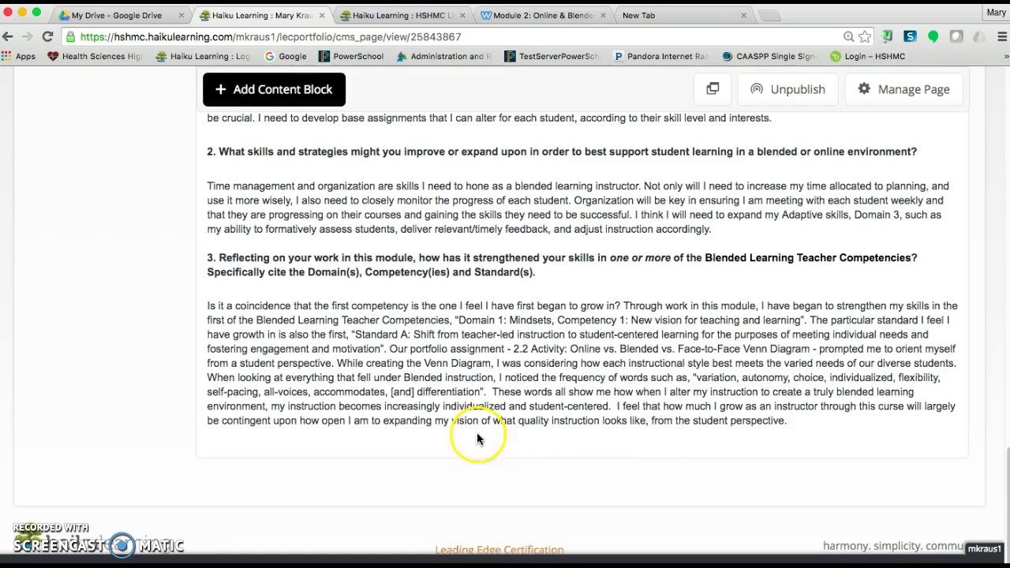
left_click(715, 422)
scroll(390, 267, "up", 15)
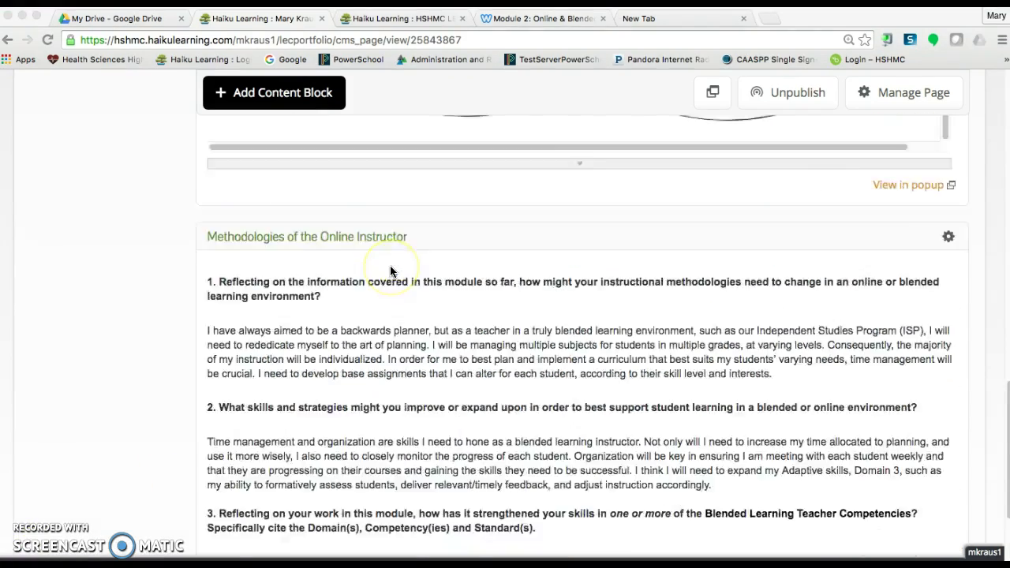
scroll(390, 271, "up", 5)
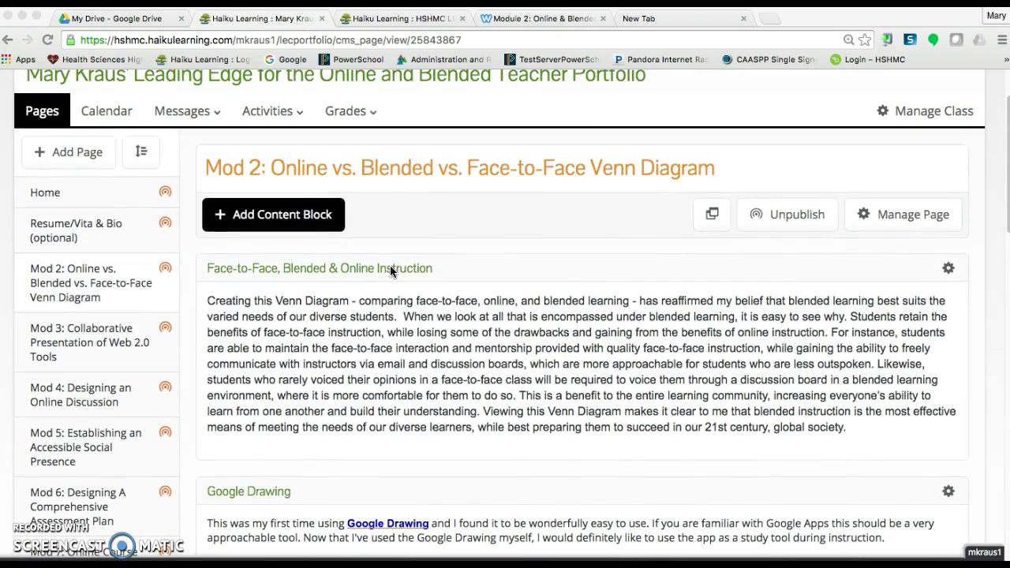
Read the page descriptions on the portfolio's Home and "Resume/Vita & Bio (optional)" pages.
left_click(45, 192)
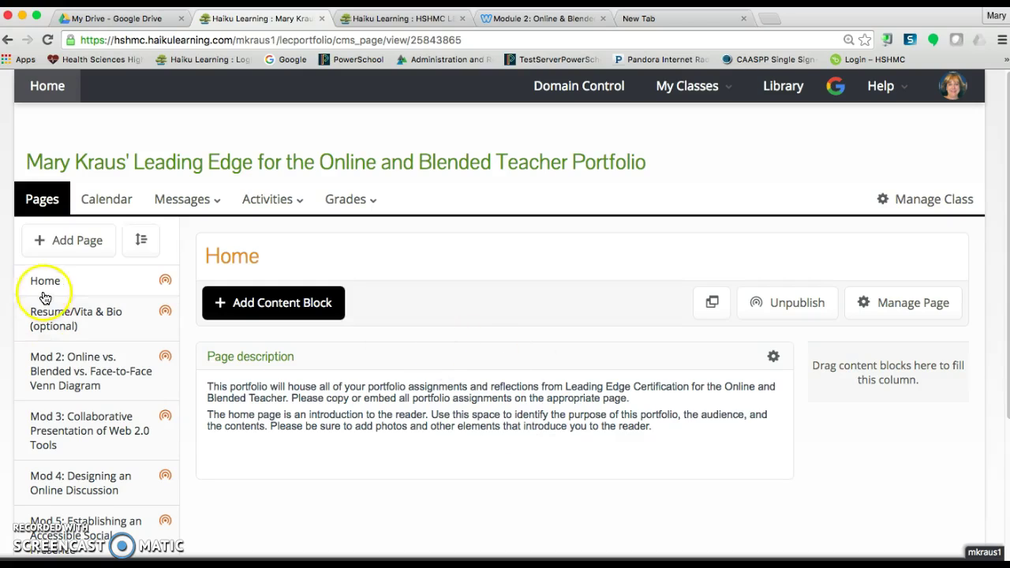
left_click(63, 319)
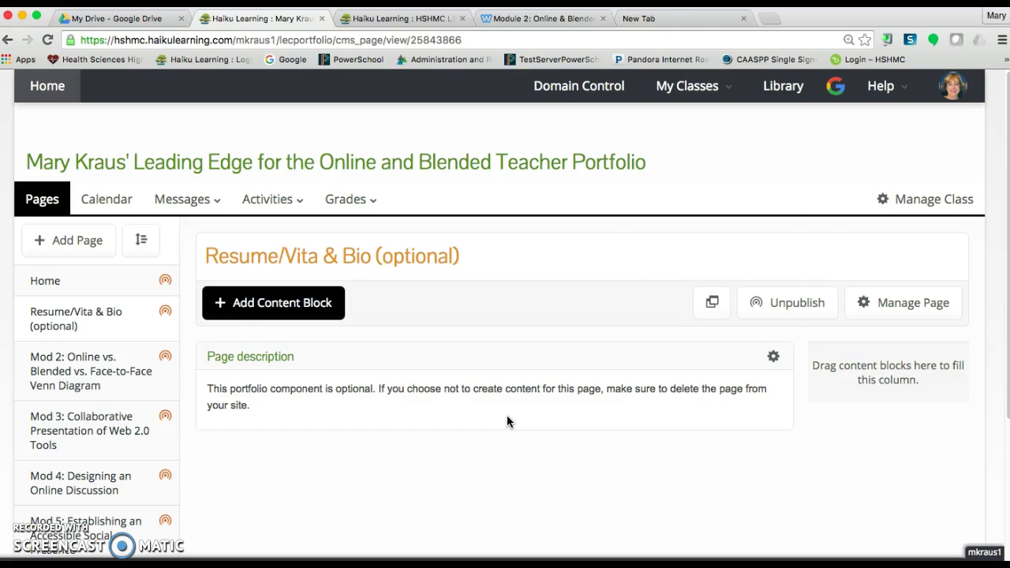
Make the Leading Edge portfolio class inactive.
left_click(913, 202)
left_click(753, 411)
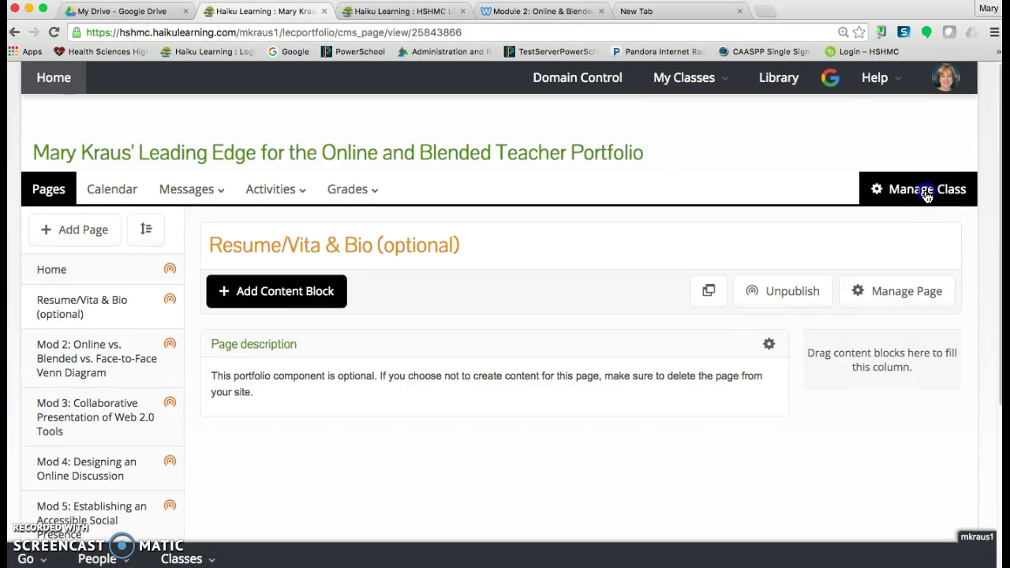
left_click(924, 199)
left_click(916, 552)
Make the Leading Edge portfolio class active forever and visible to anyone on the web.
left_click(920, 190)
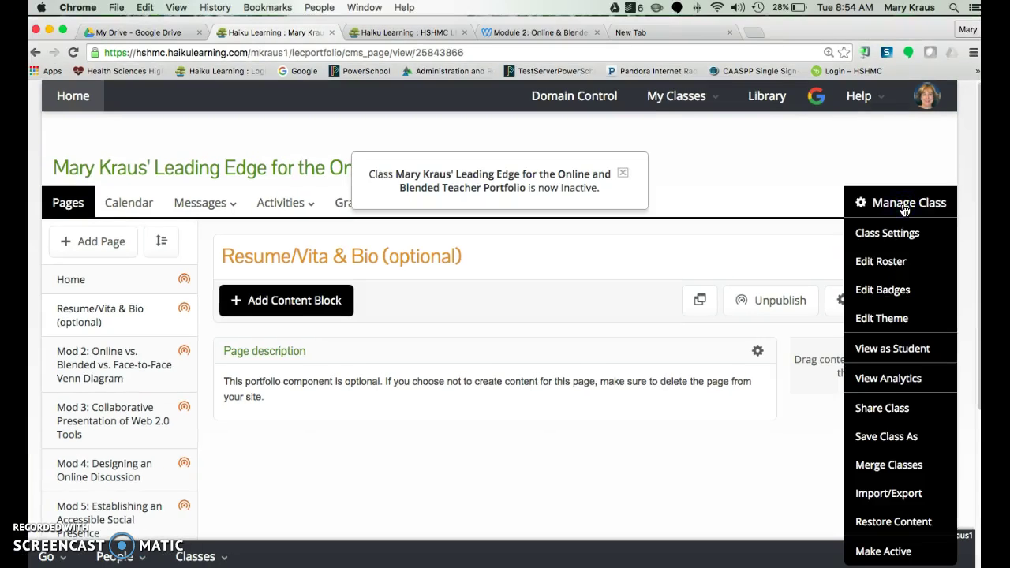
left_click(897, 554)
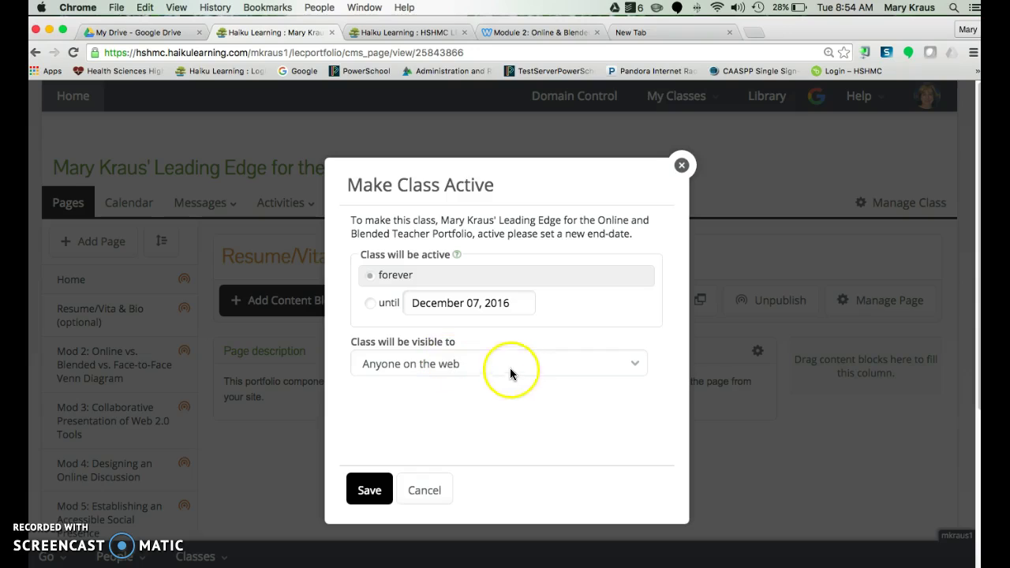
left_click(367, 491)
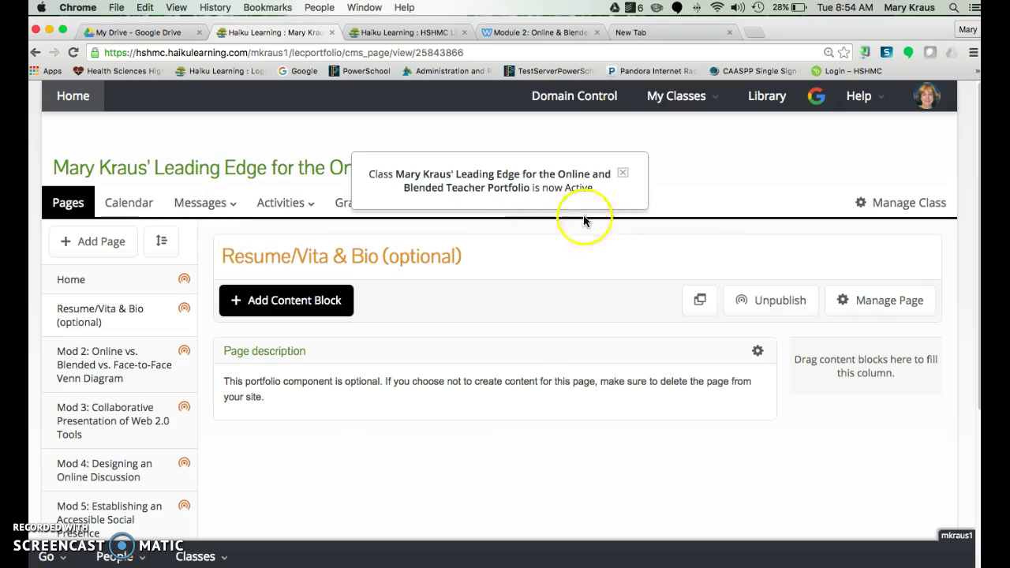
left_click(623, 172)
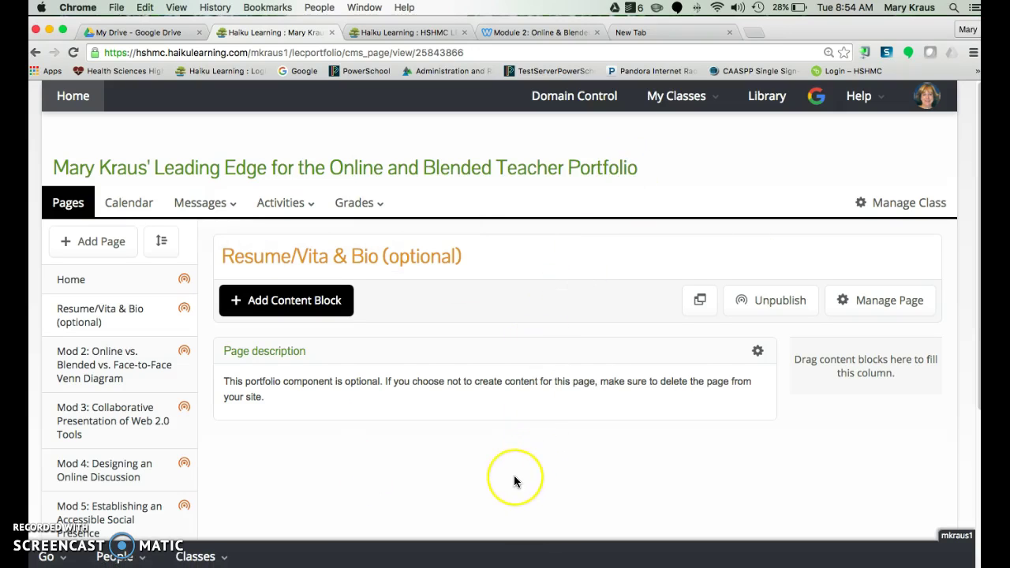